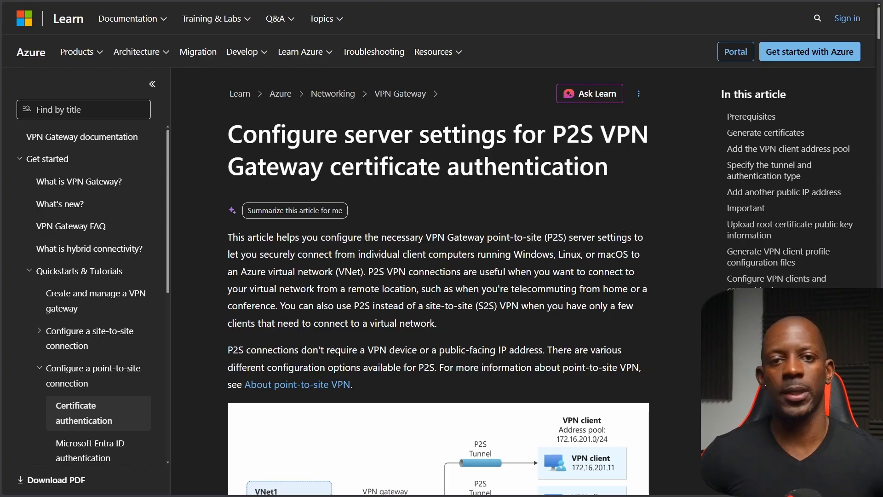
- Create a resource group named YOUTUBE_RG in South Africa North and submit it for review
scroll(656, 288, "down", 3)
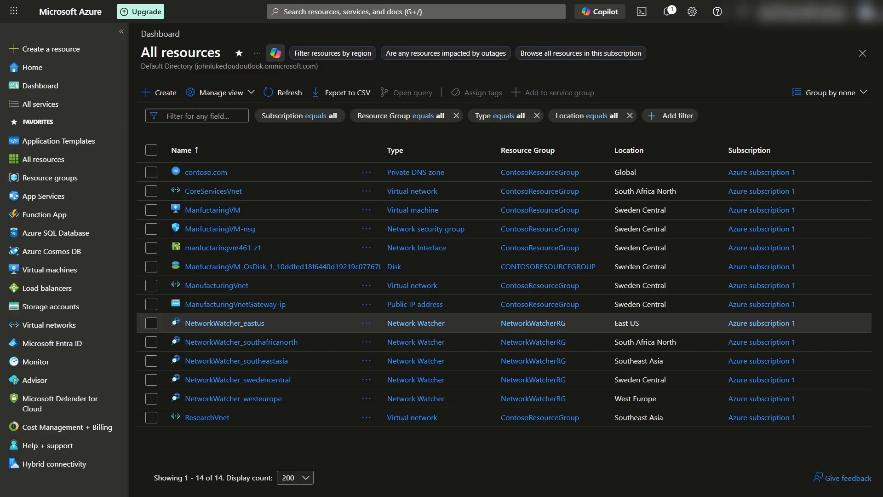
left_click(51, 179)
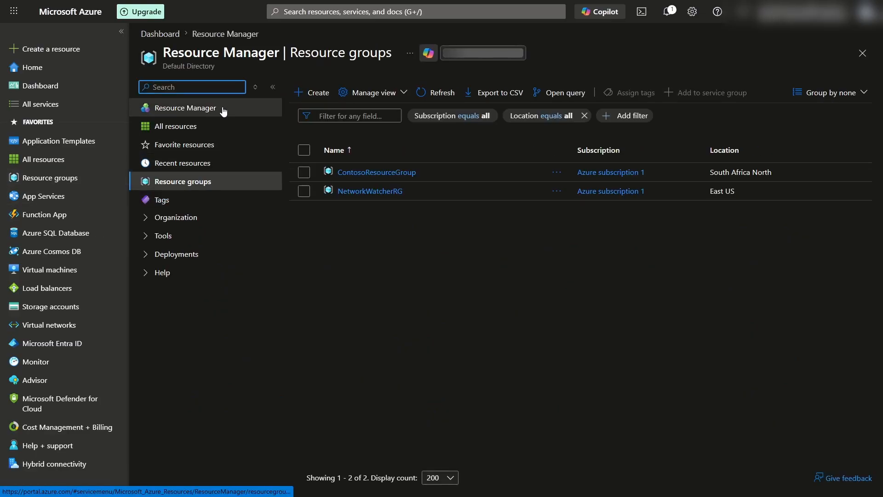
left_click(311, 92)
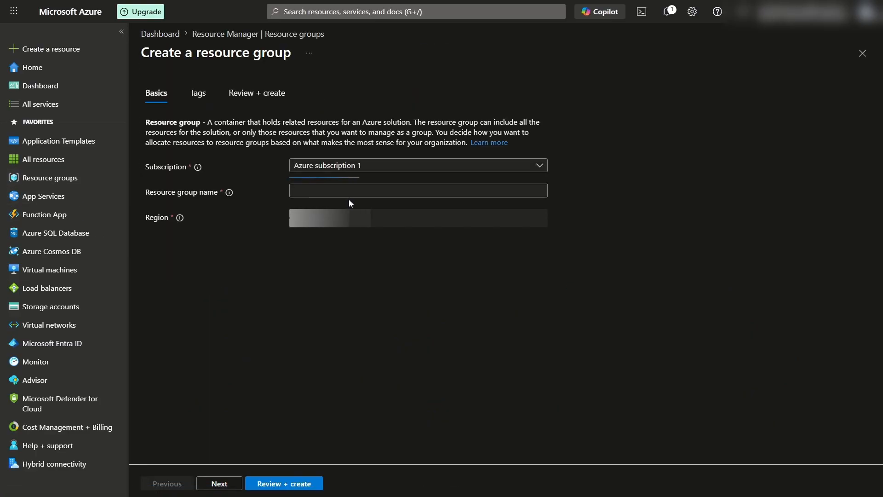
left_click(361, 189)
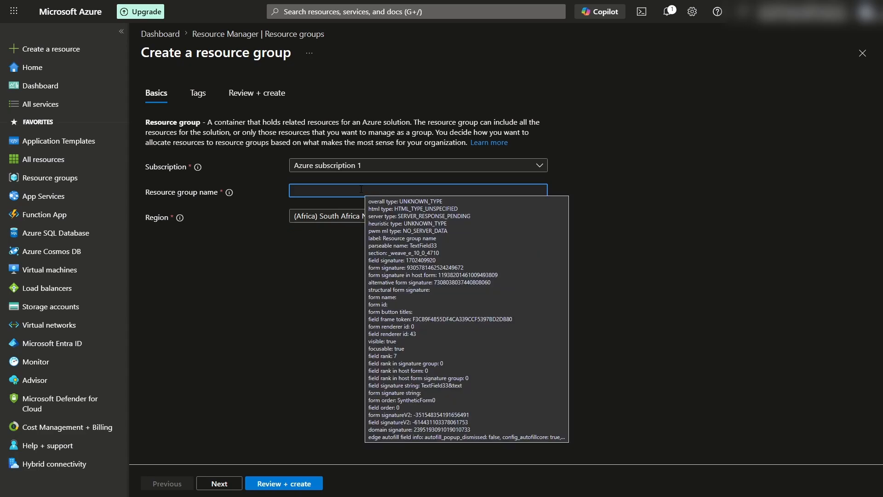
type("y")
key("BackSpace")
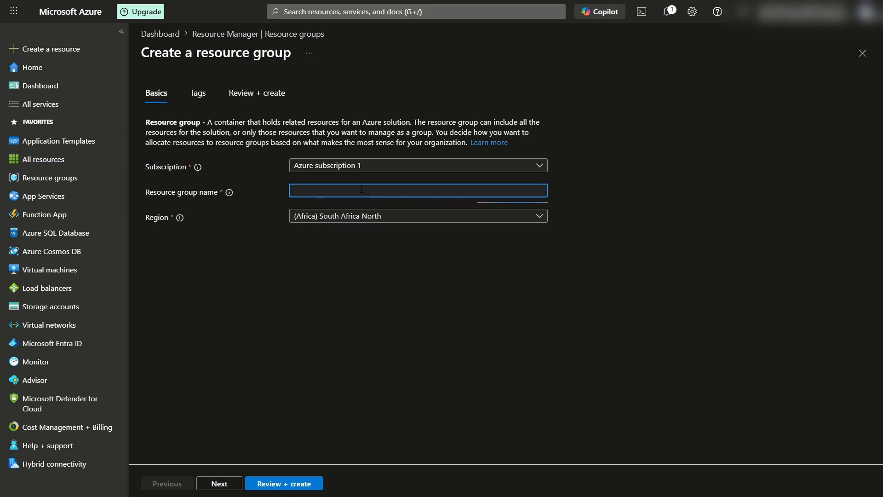
type("YOUTUBE_RG")
left_click(277, 484)
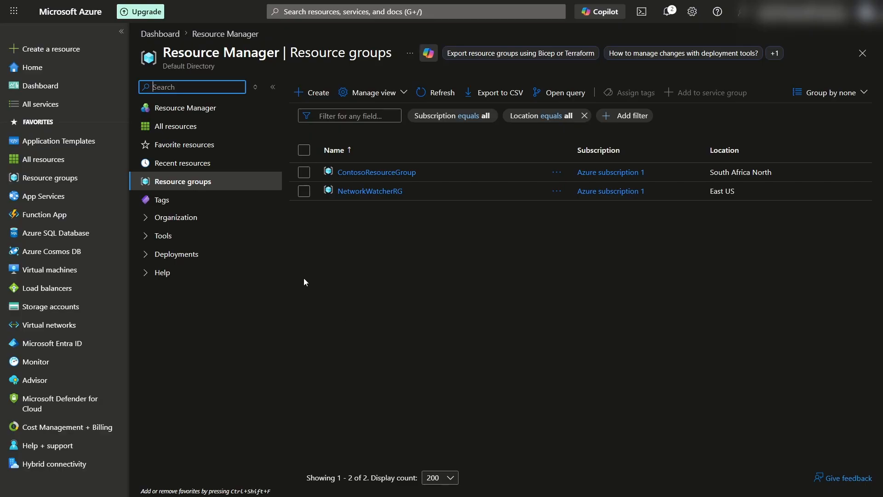
- Start a new virtual network named YOUTUBE_VNET in ContosoResourceGroup, South Africa North
left_click(45, 325)
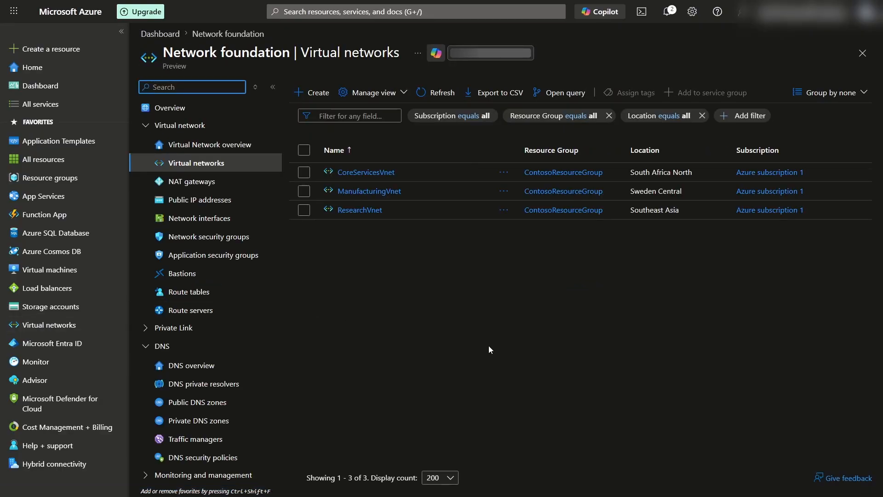
left_click(313, 93)
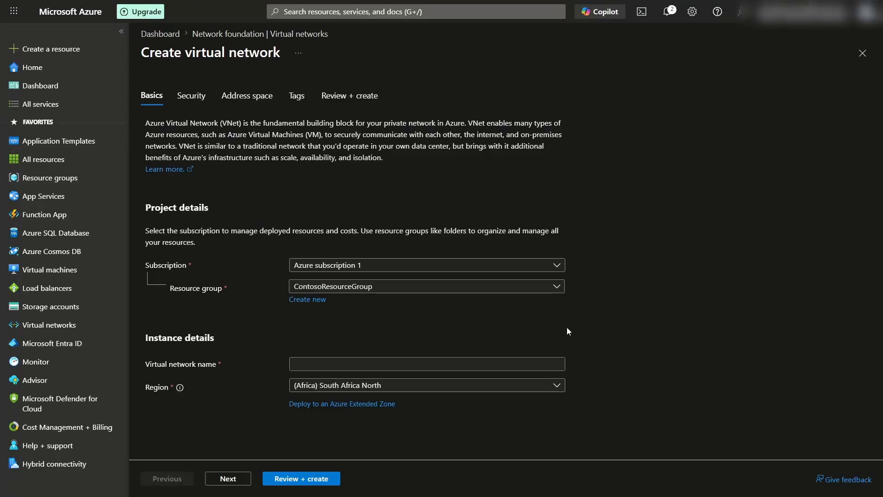
left_click(328, 367)
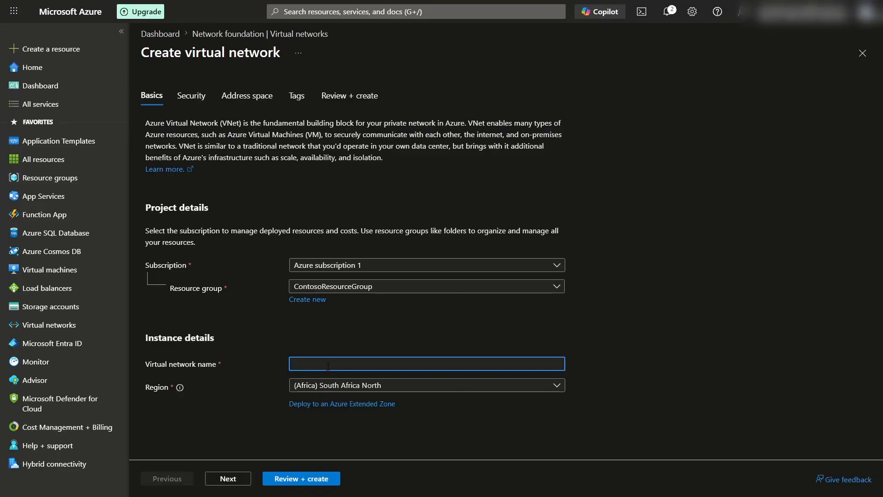
type("YOUTUB")
type("E_")
type("B")
type("VNET")
left_click(621, 314)
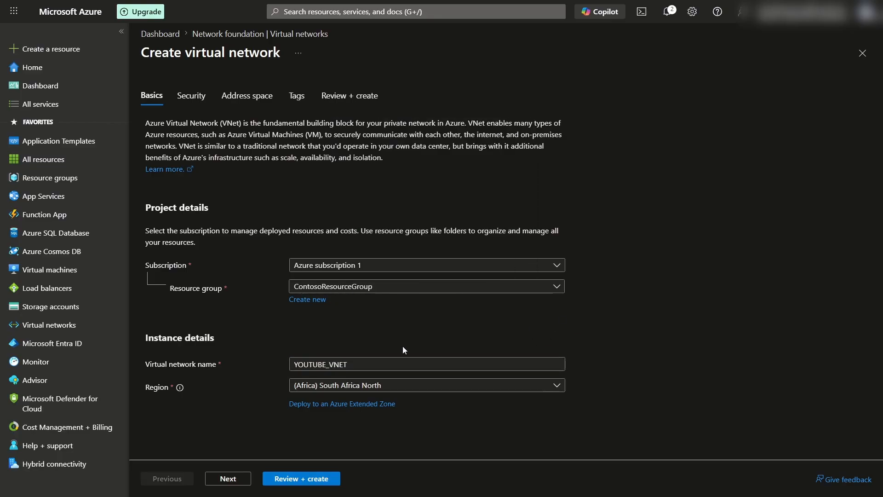
- Set the virtual network's address space to start at 10.1.0.0/16
left_click(227, 96)
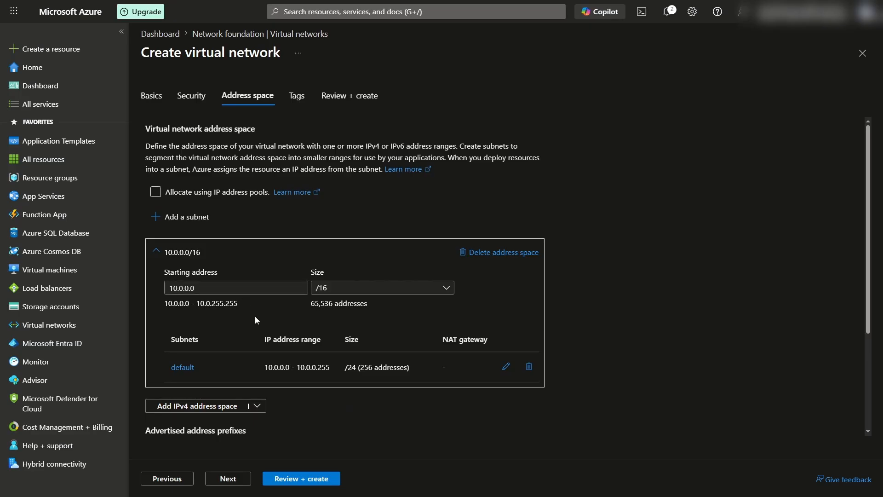
left_click(180, 287)
type("10.")
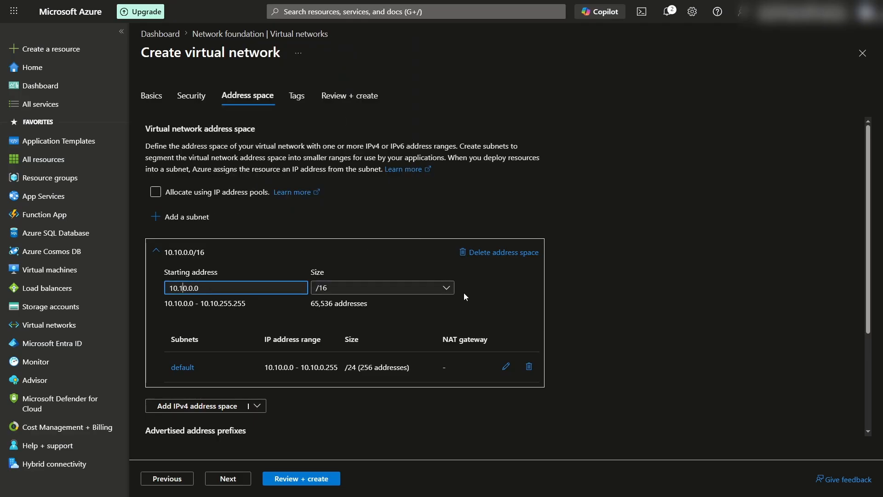
key("Delete")
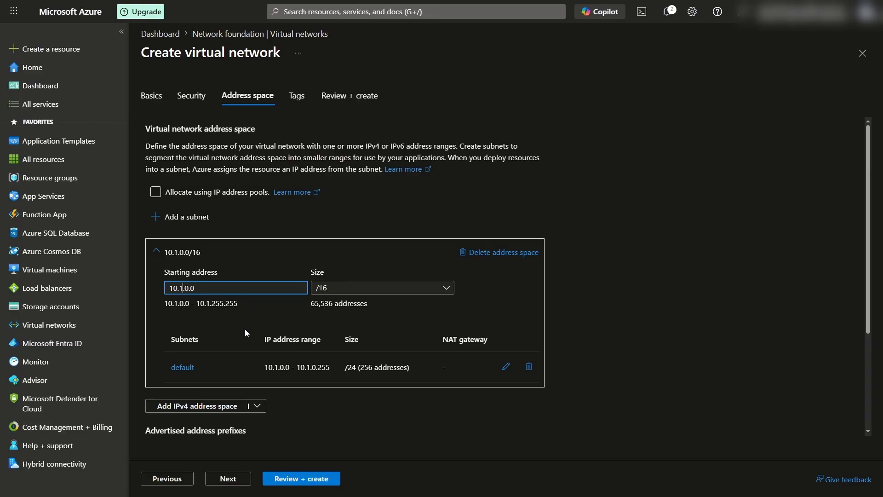
- Add a /27 Virtual Network Gateway subnet (GatewaySubnet) at 10.1.1.0
left_click(181, 217)
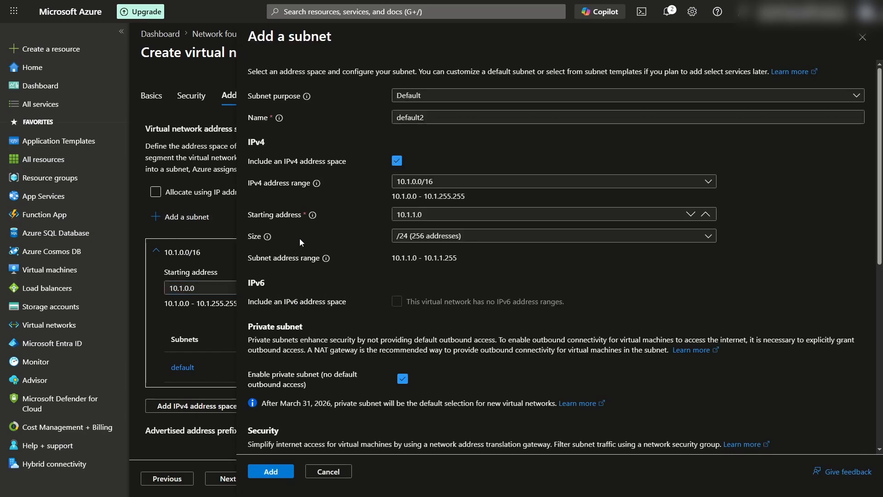
left_click(438, 96)
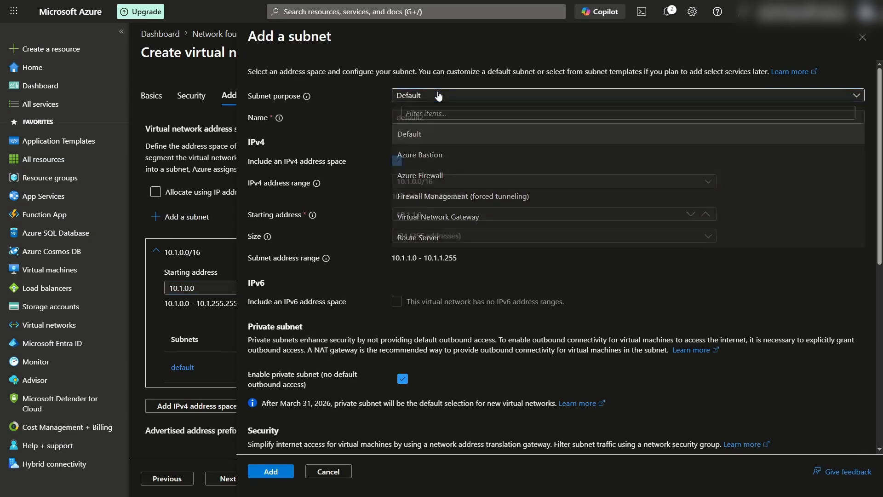
left_click(453, 220)
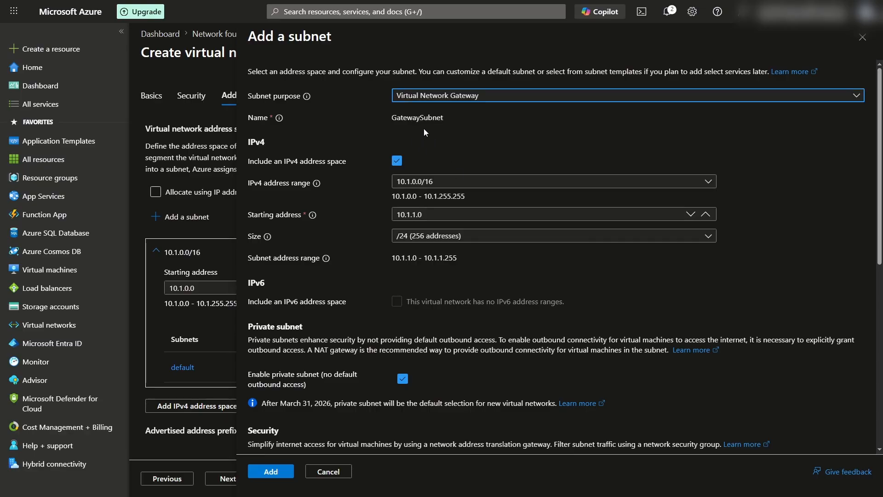
left_click(423, 236)
left_click(426, 274)
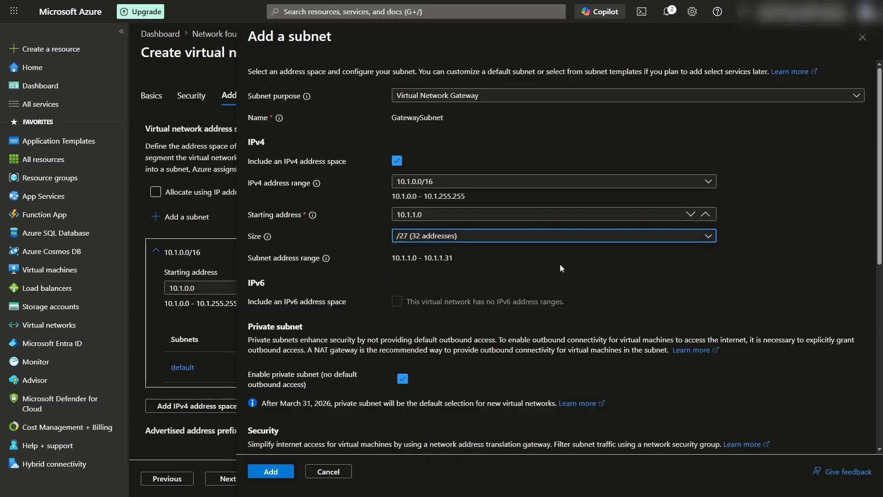
left_click(290, 481)
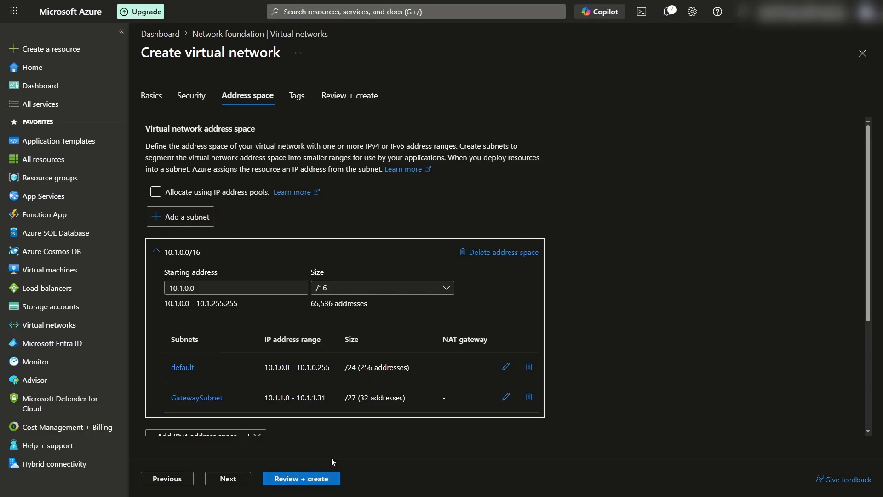
scroll(421, 364, "down", 2)
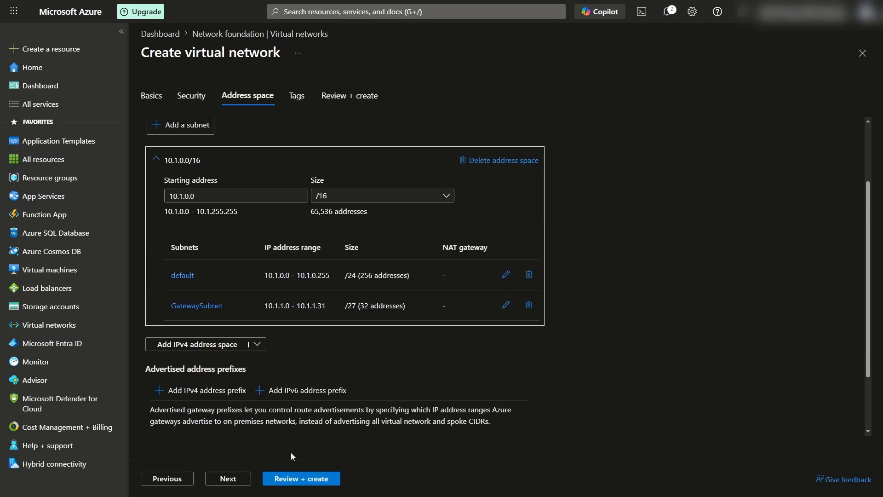
- Deploy YOUTUBE_VNET, then go to the empty VPN gateways list under Hybrid connectivity
left_click(302, 477)
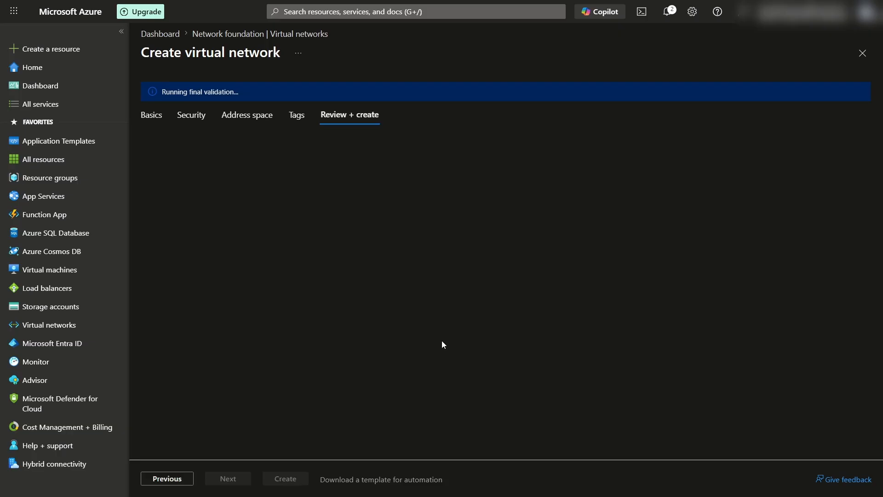
left_click(300, 481)
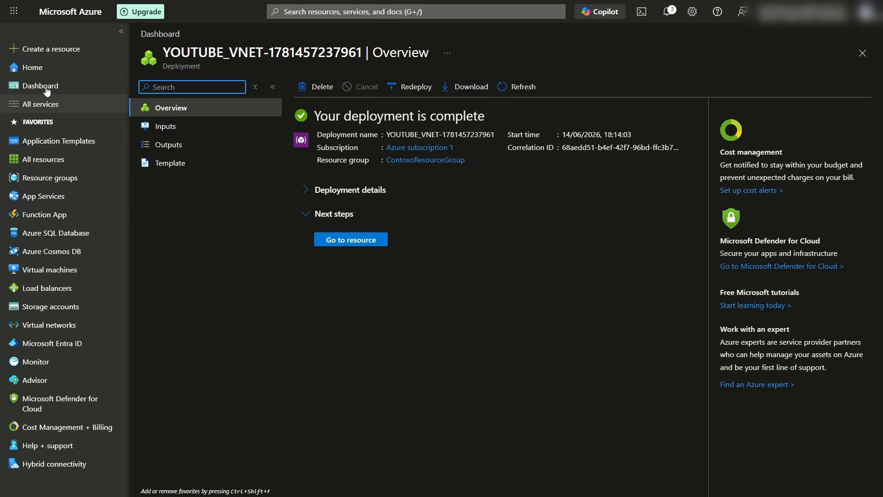
left_click(51, 50)
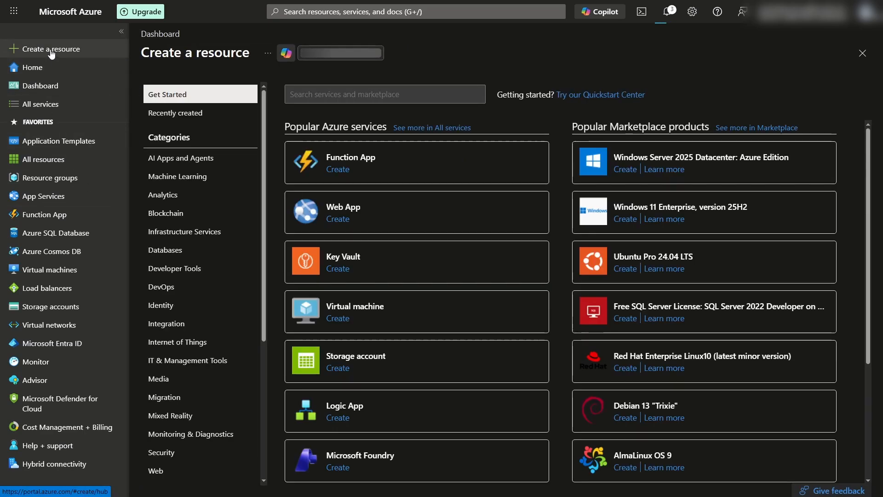
left_click(39, 466)
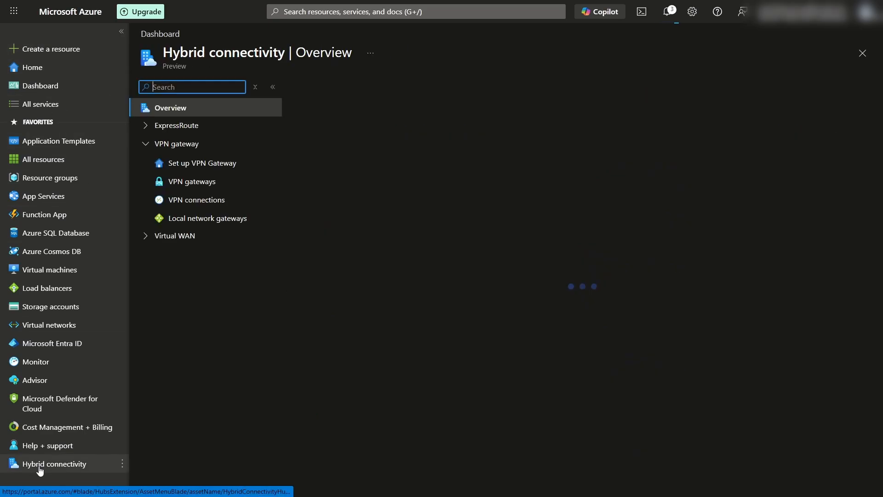
left_click(190, 183)
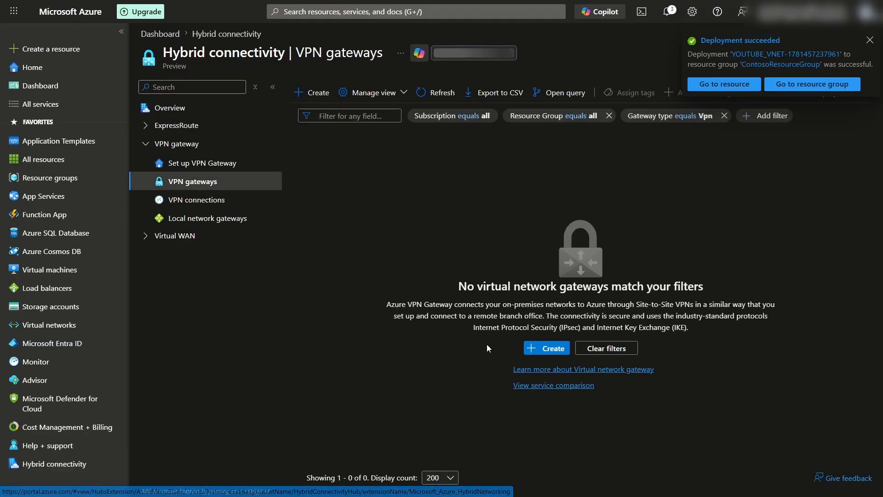
- Start a new virtual network gateway named REMOTE_ACCESS_VPN_GW
left_click(533, 348)
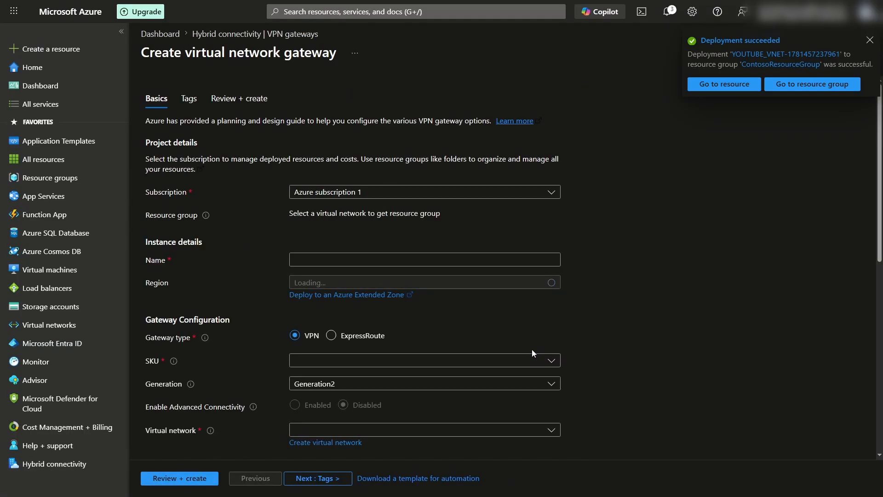
left_click(334, 259)
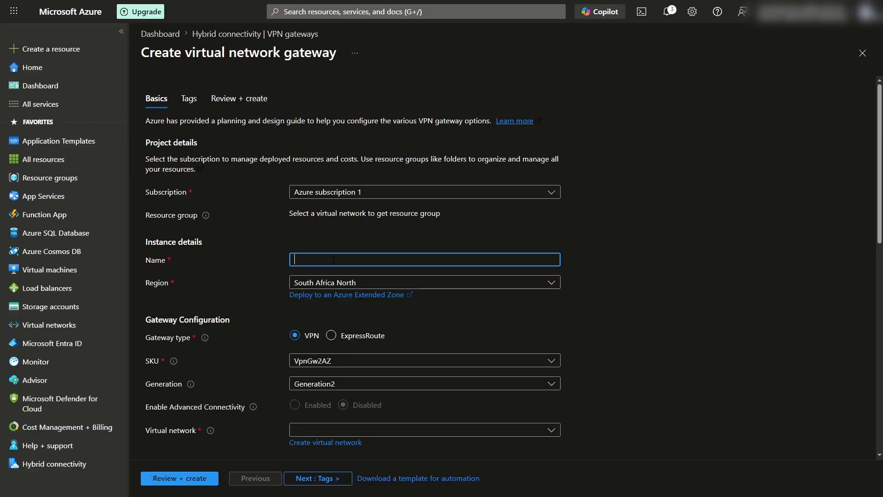
type("REMOTE_ACCESS_VPN_GW")
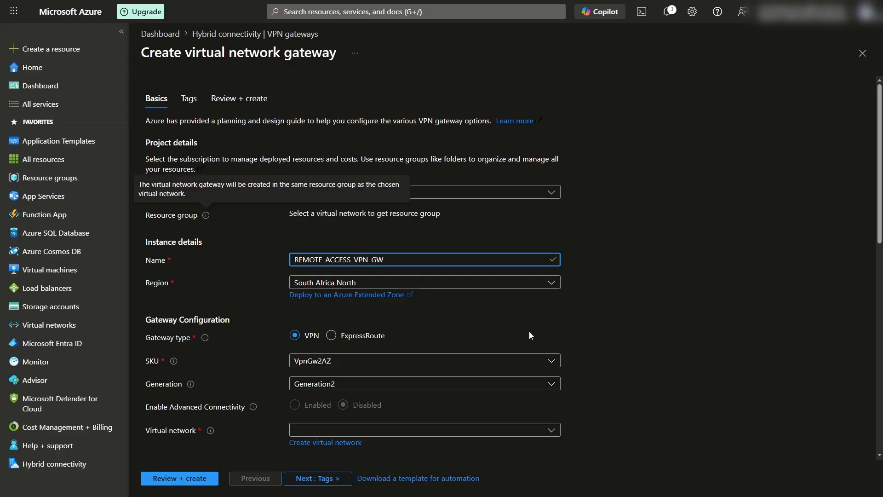
left_click(600, 321)
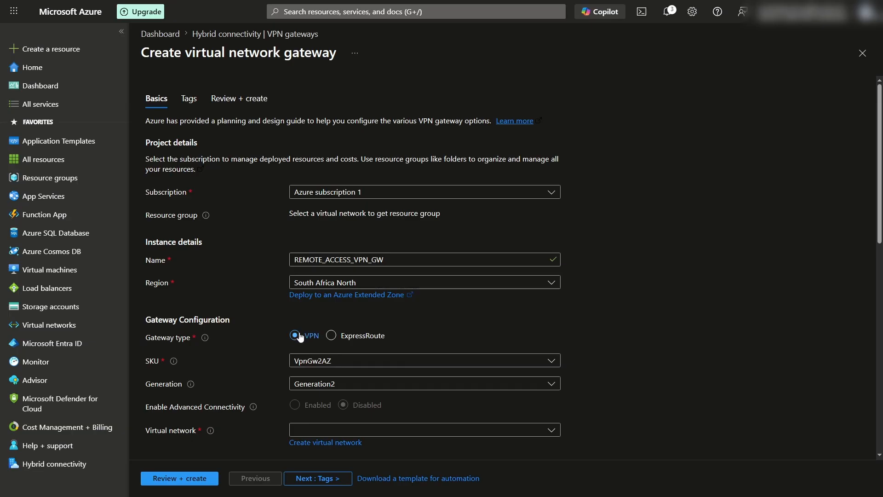
- Set the gateway SKU to VpnGw1AZ and attach it to YOUTUBE_VNET's GatewaySubnet
left_click(340, 361)
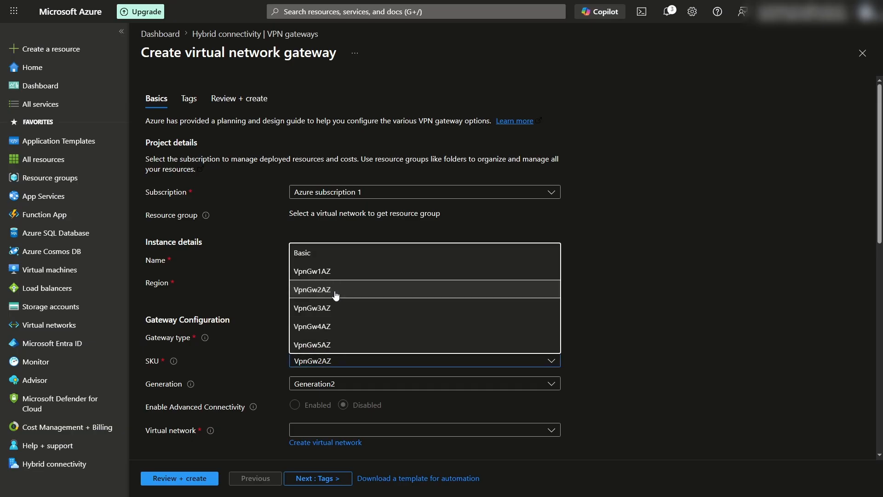
left_click(330, 273)
scroll(261, 371, "down", 3)
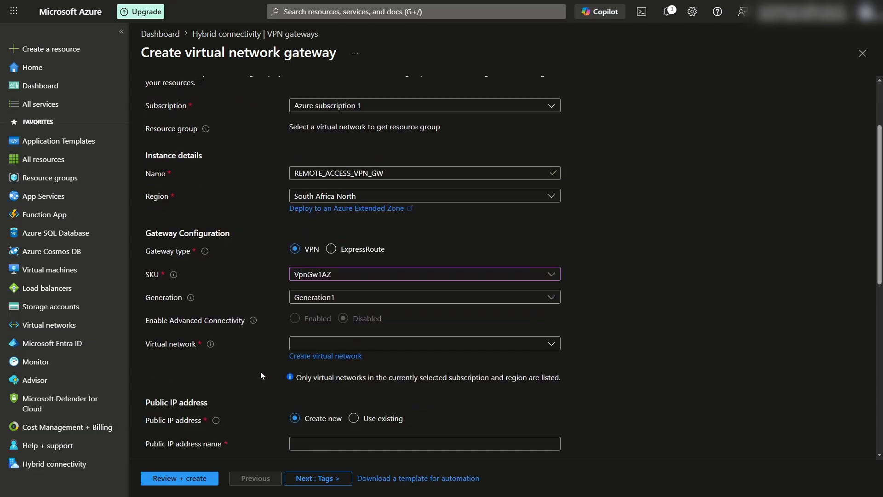
left_click(331, 294)
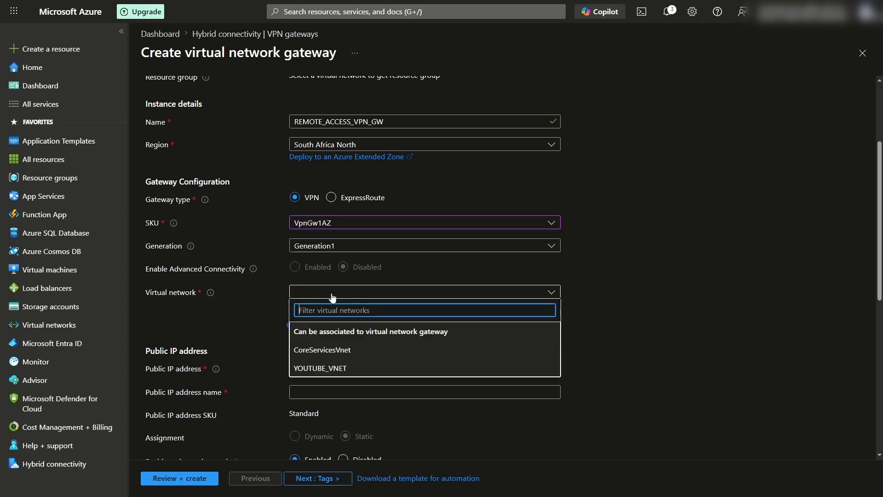
left_click(341, 367)
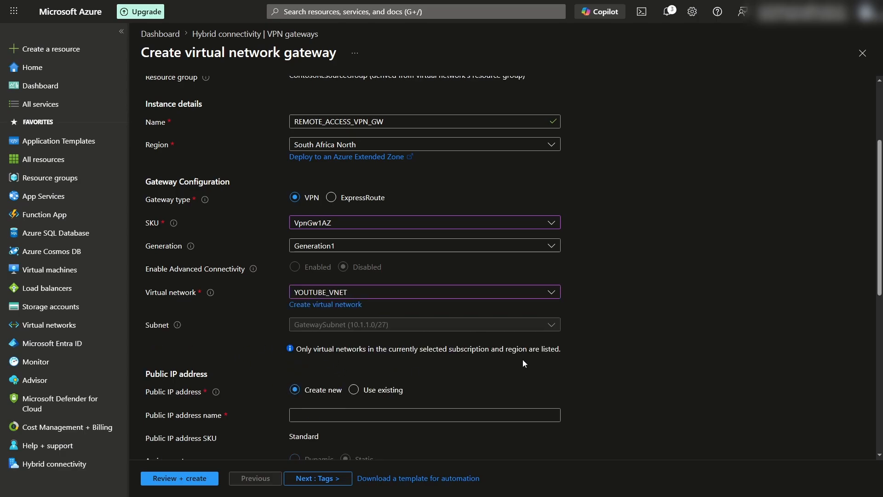
scroll(523, 361, "down", 1)
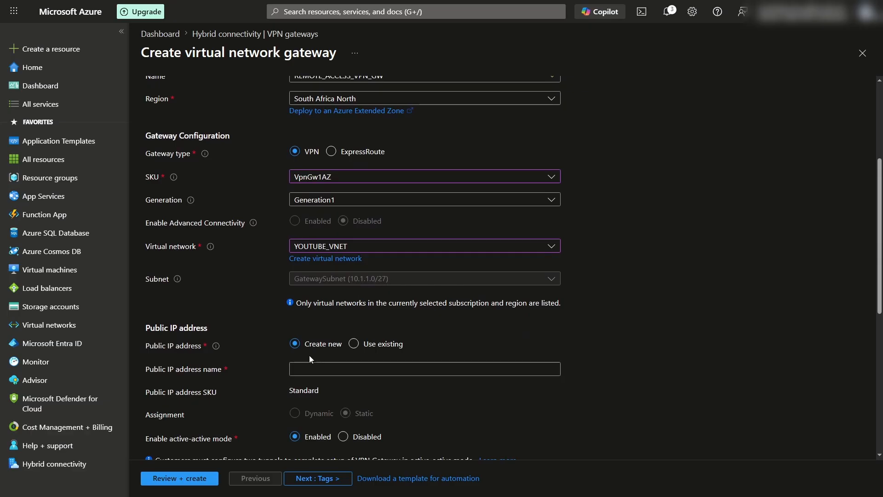
- Name the gateway's new public IP REMOTE_ACCESS_VPN_GW_PUBLIC_IP
left_click(319, 368)
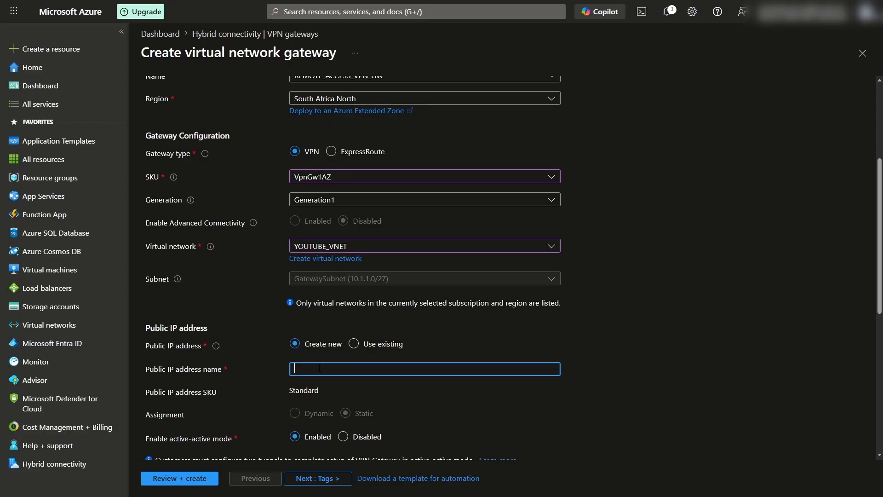
type("REMOTE")
key("BackSpace")
scroll(372, 257, "up", 3)
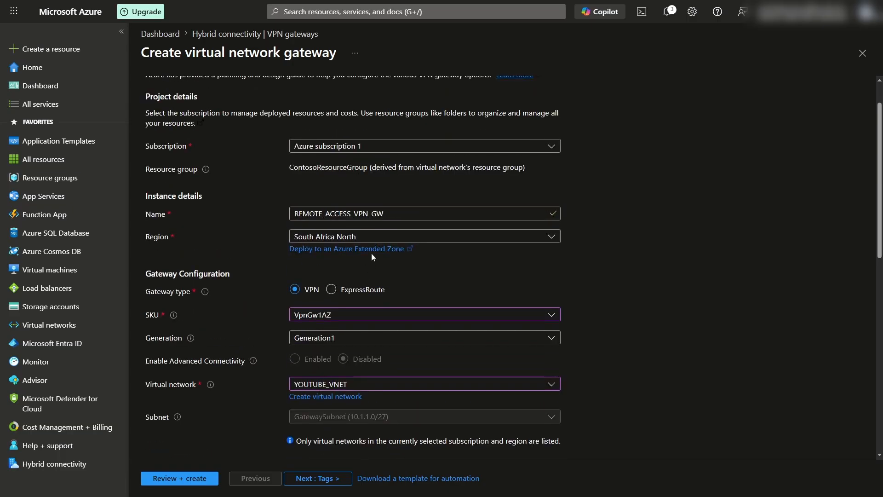
left_click_drag(392, 214, 219, 217)
key("ctrl+c")
scroll(281, 295, "down", 5)
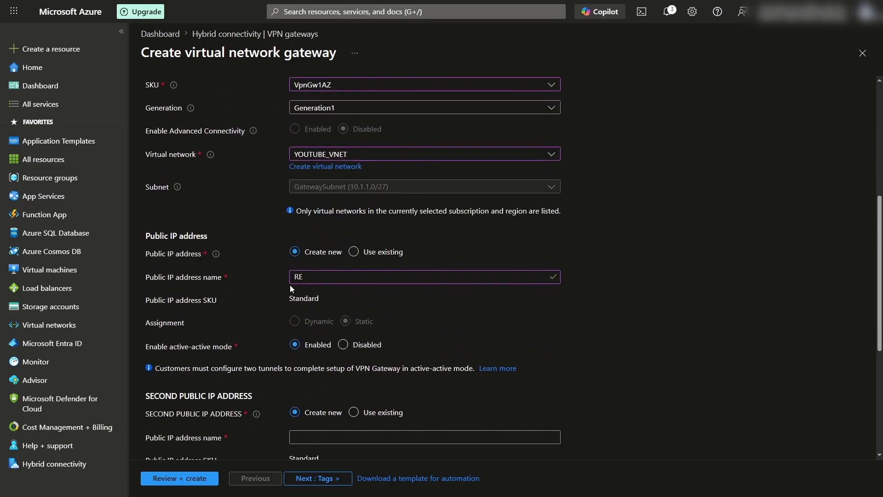
left_click(315, 278)
key("ctrl+a")
key("ctrl+v")
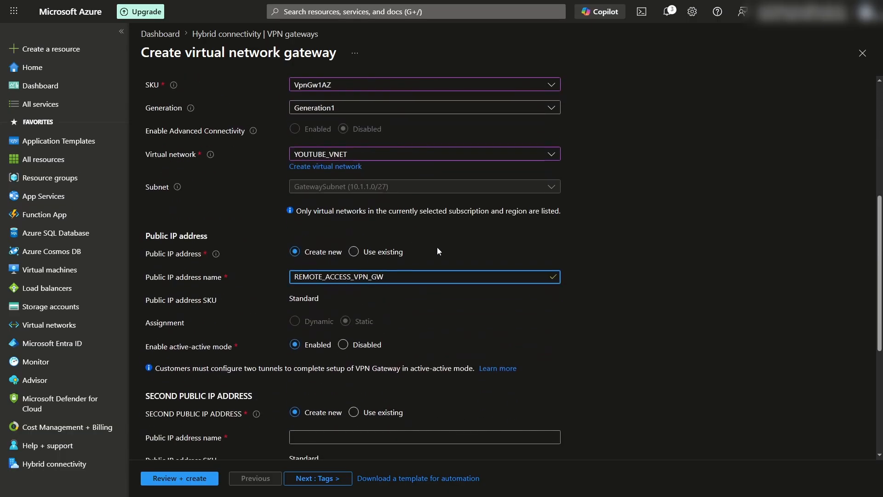
type("_PUBLIC_IP")
- Disable active-active mode and BGP for the gateway
scroll(246, 302, "down", 1)
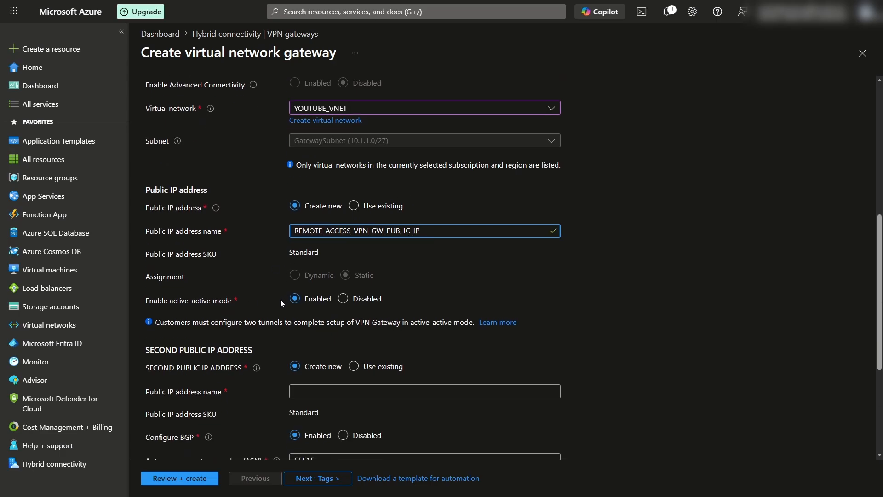
left_click(344, 298)
left_click(343, 323)
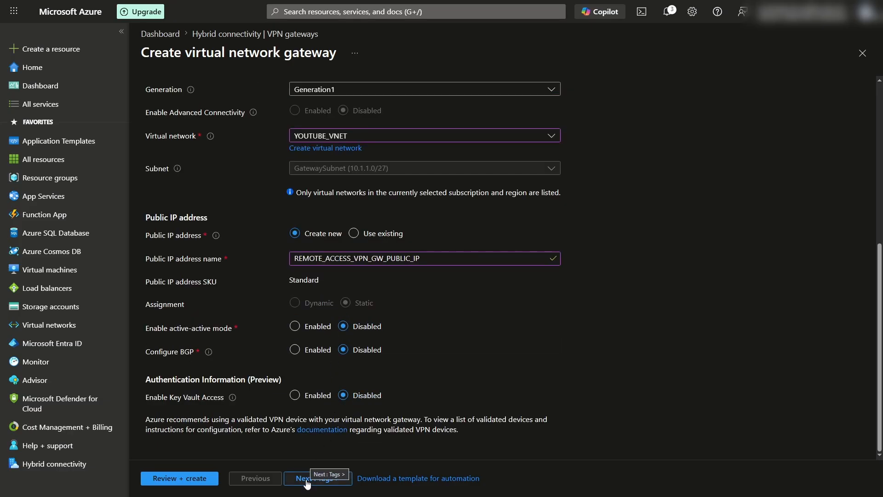
scroll(271, 402, "up", 1)
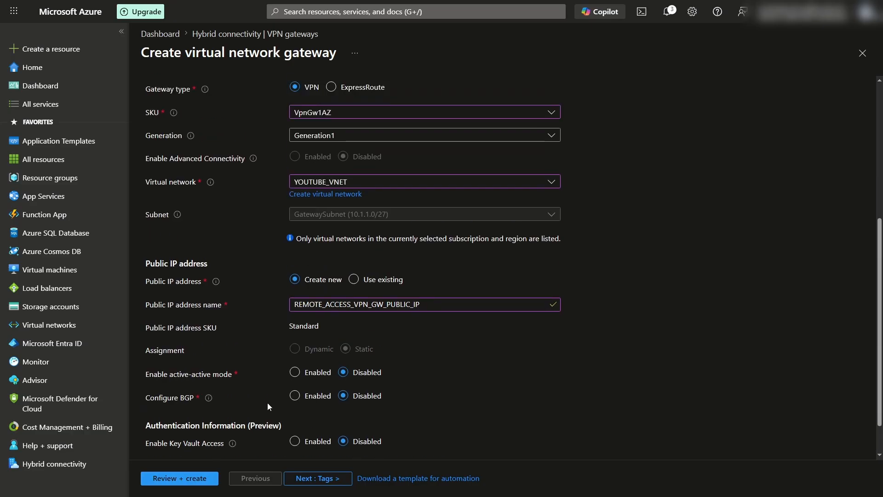
- Validate and deploy REMOTE_ACCESS_VPN_GW, then go to the Virtual machines list
left_click(203, 480)
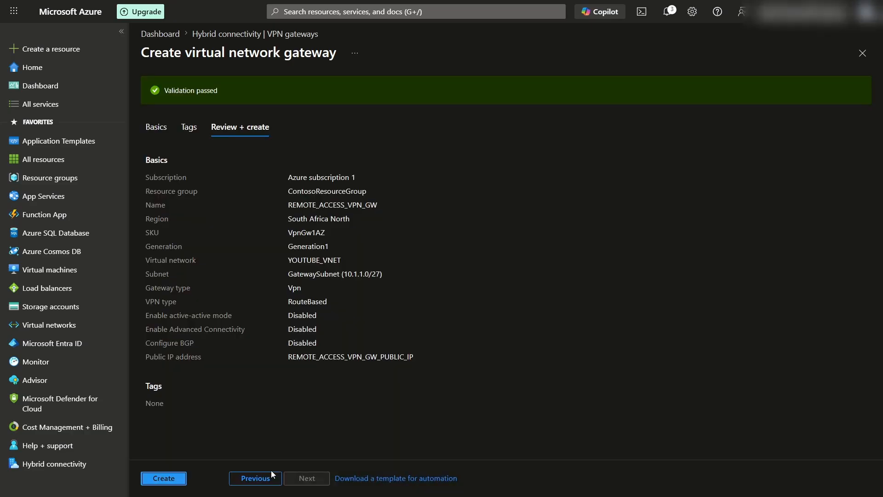
left_click(183, 479)
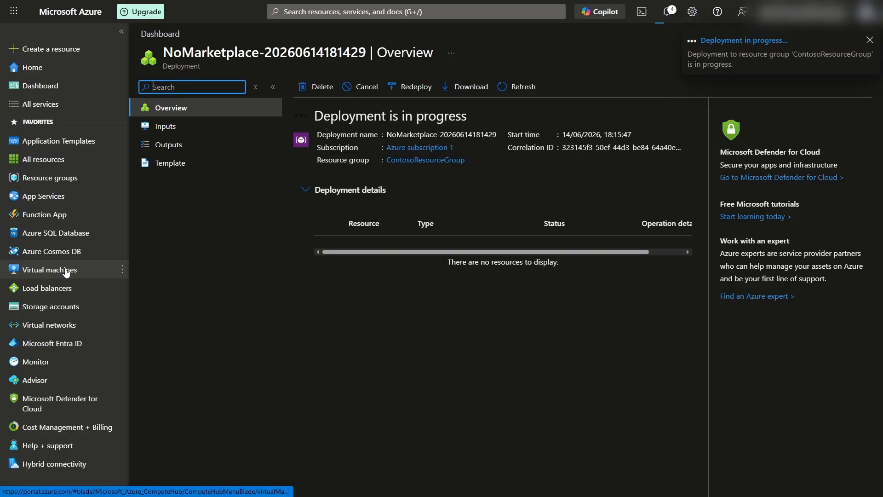
left_click(66, 271)
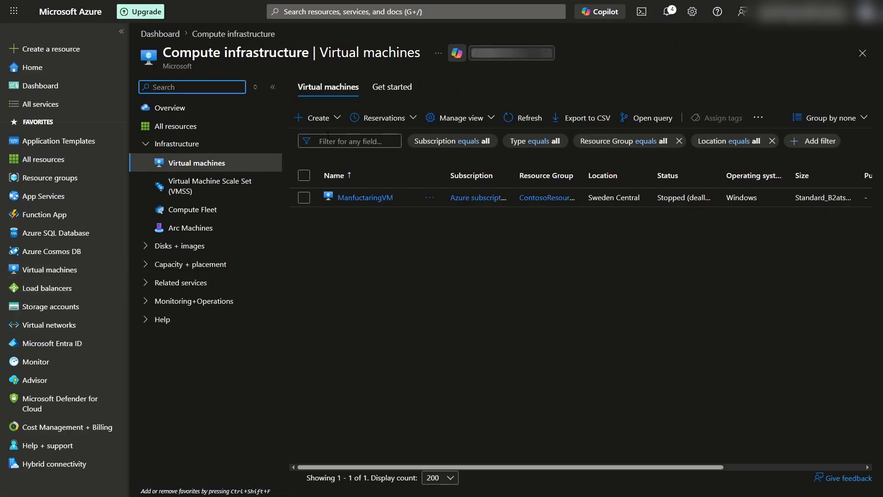
- Start a new virtual machine in resource group YOUTUBE_RG
left_click(319, 118)
left_click(344, 159)
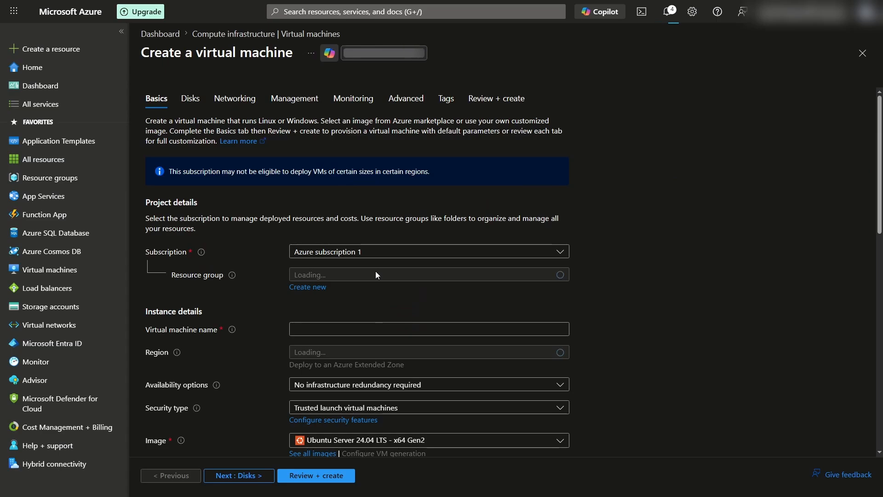
left_click(381, 278)
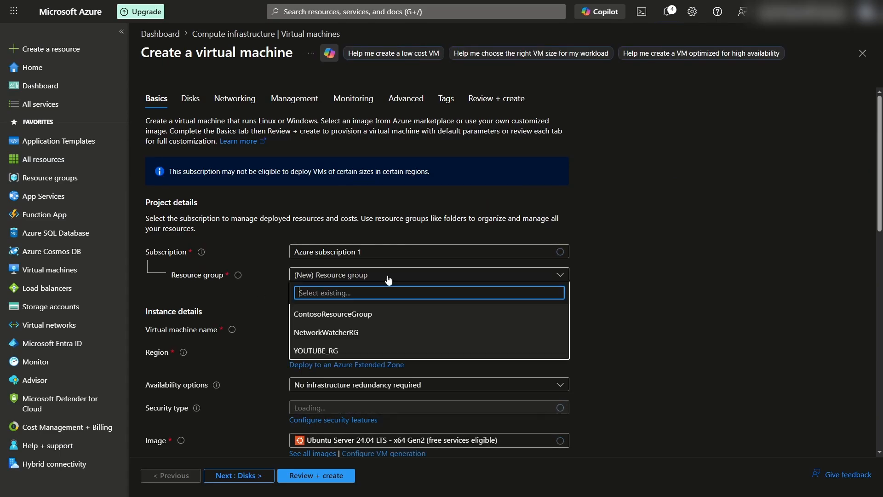
left_click(337, 352)
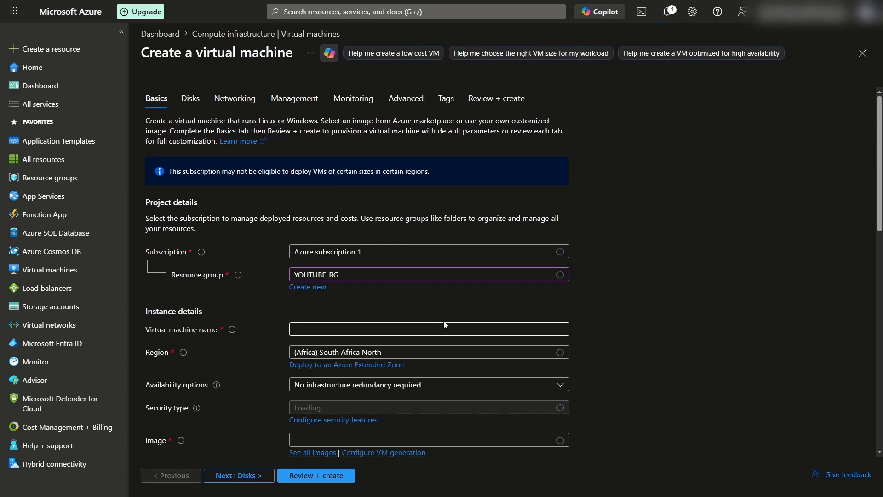
scroll(444, 321, "down", 2)
- Name the virtual machine WS-2025DC
left_click(355, 236)
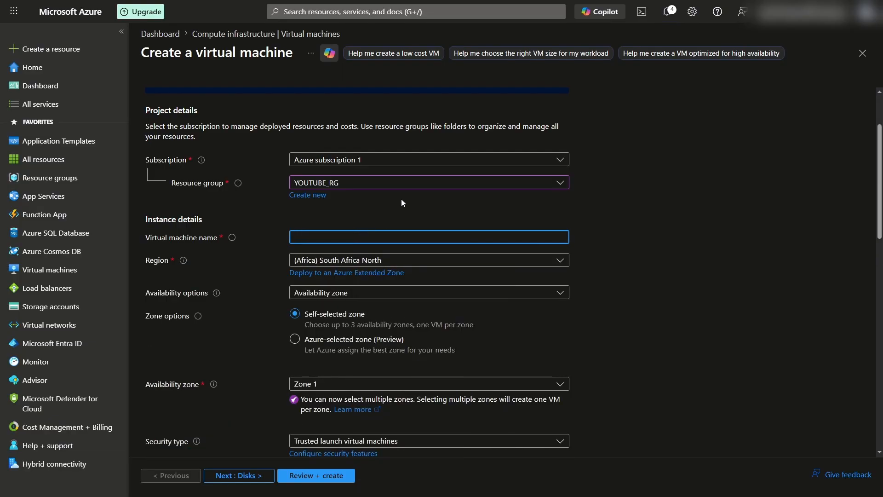
type("WS_2025")
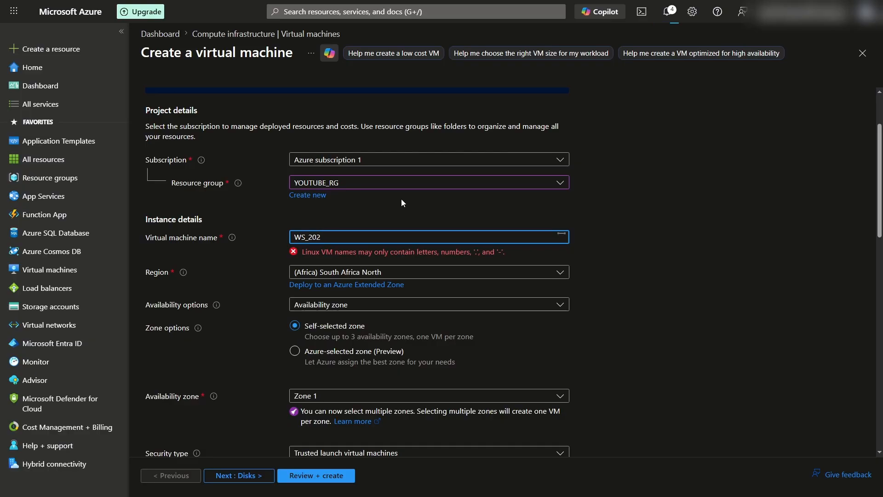
key("BackSpace")
key("BackSpace")
key("BackSpace")
key("BackSpace")
key("BackSpace")
type("-")
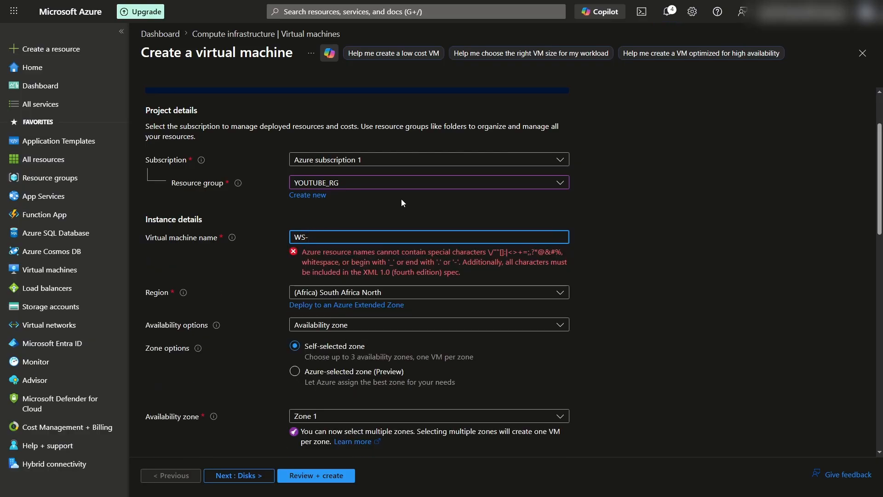
type("2025DC")
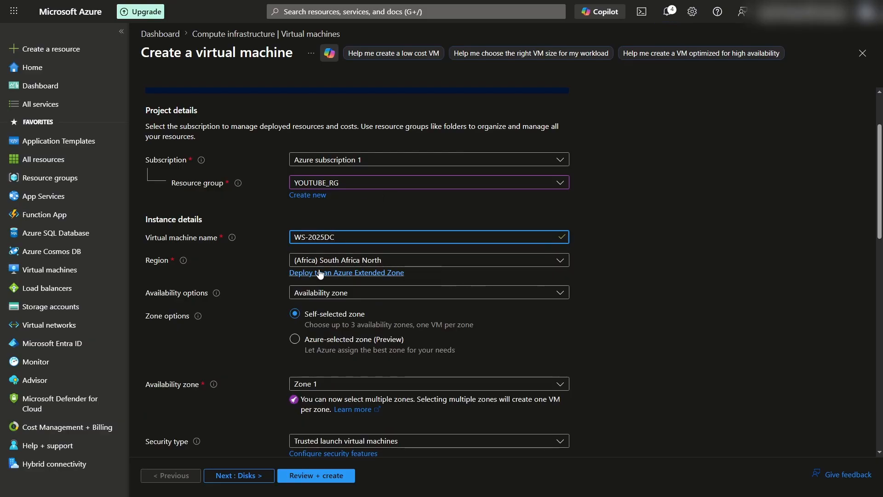
scroll(449, 276, "down", 1)
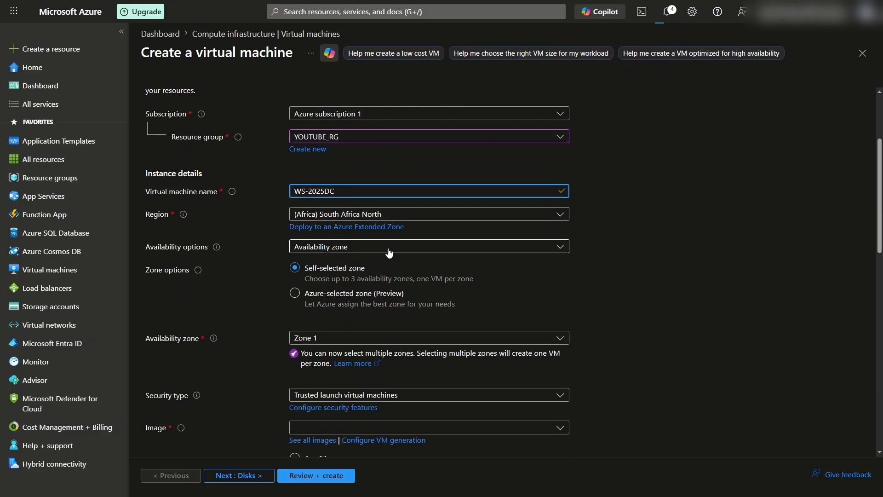
scroll(452, 273, "down", 3)
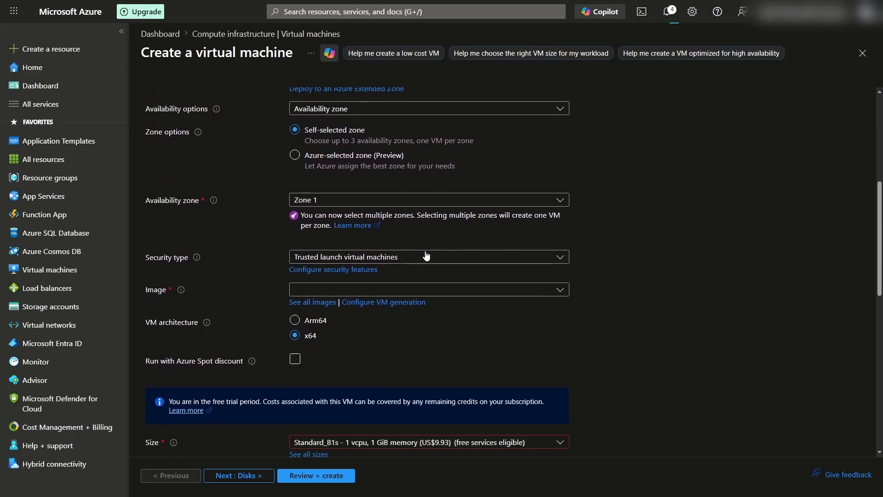
- Set the security type to Standard and the image to Windows Server 2025 Datacenter
left_click(397, 258)
left_click(407, 282)
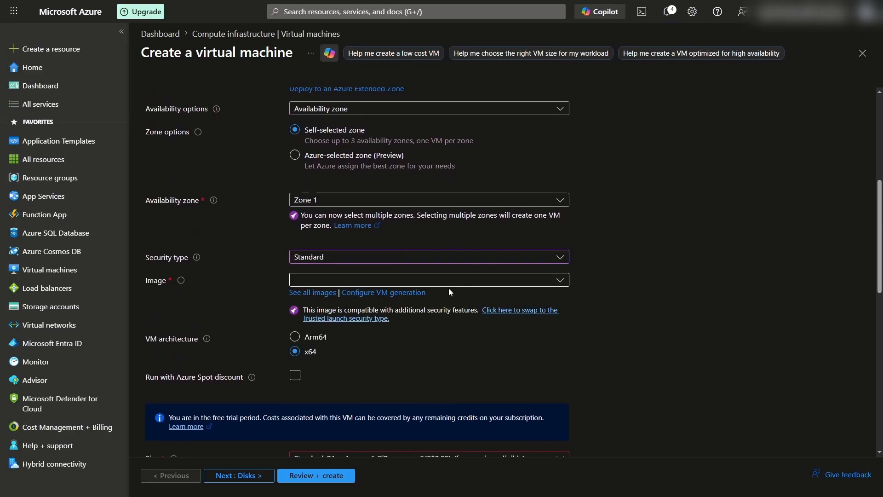
left_click(357, 279)
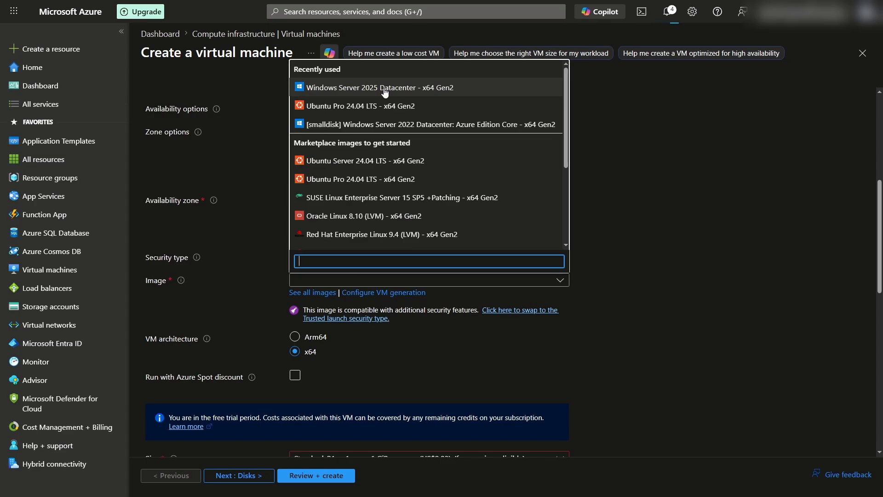
left_click(400, 92)
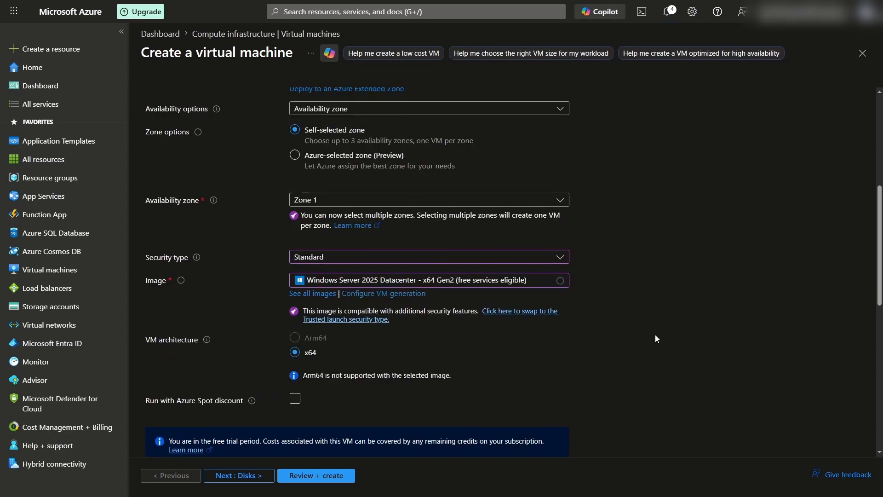
- Choose the Standard_B2ats_v2 VM size
scroll(655, 338, "down", 3)
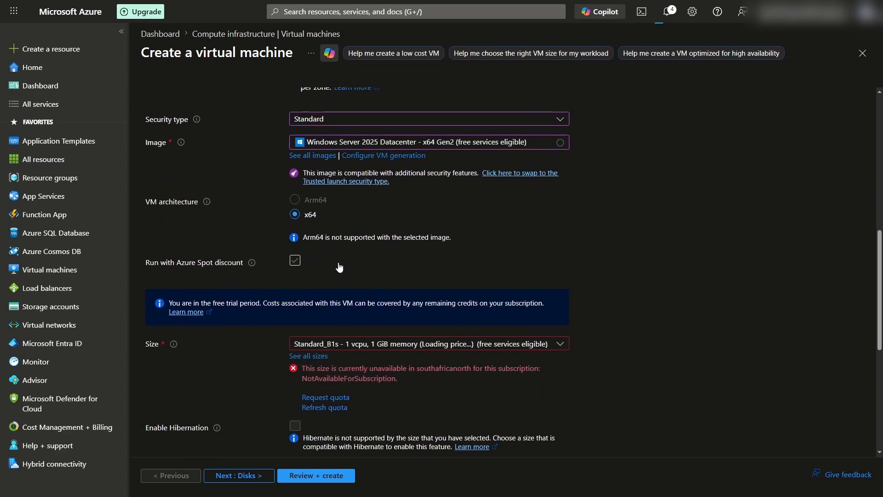
scroll(485, 270, "down", 2)
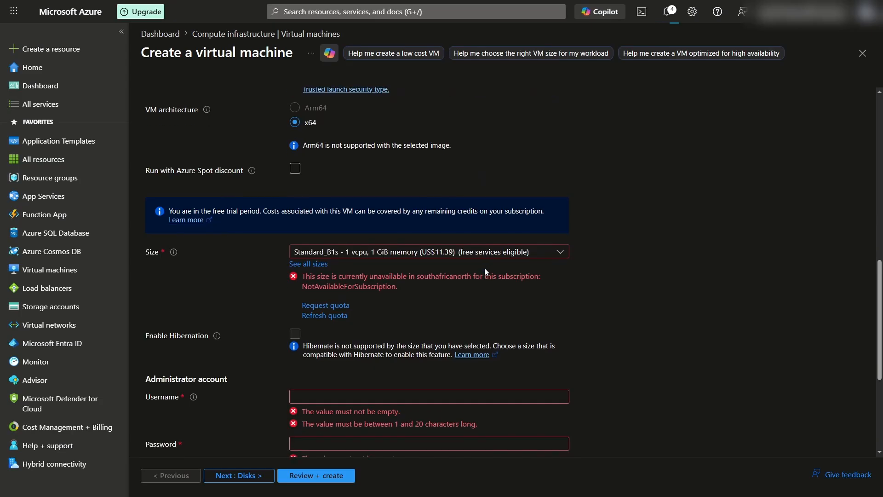
scroll(485, 268, "up", 2)
scroll(484, 268, "down", 4)
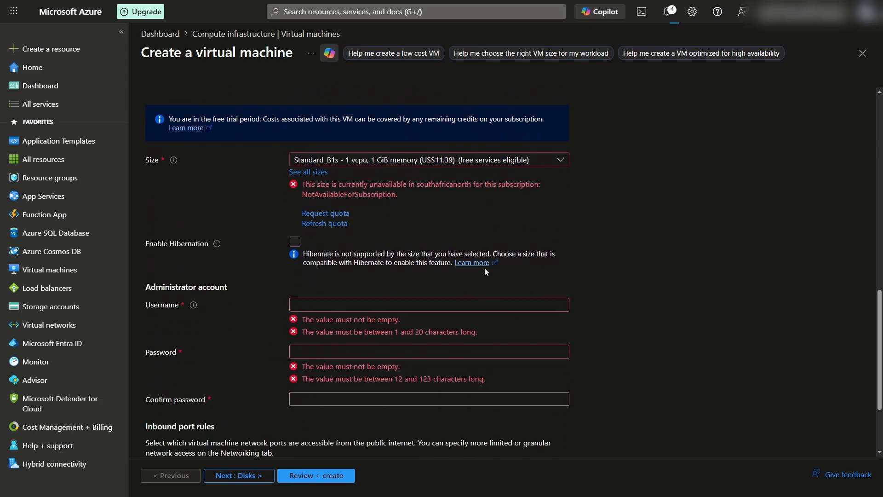
left_click(362, 161)
left_click(355, 209)
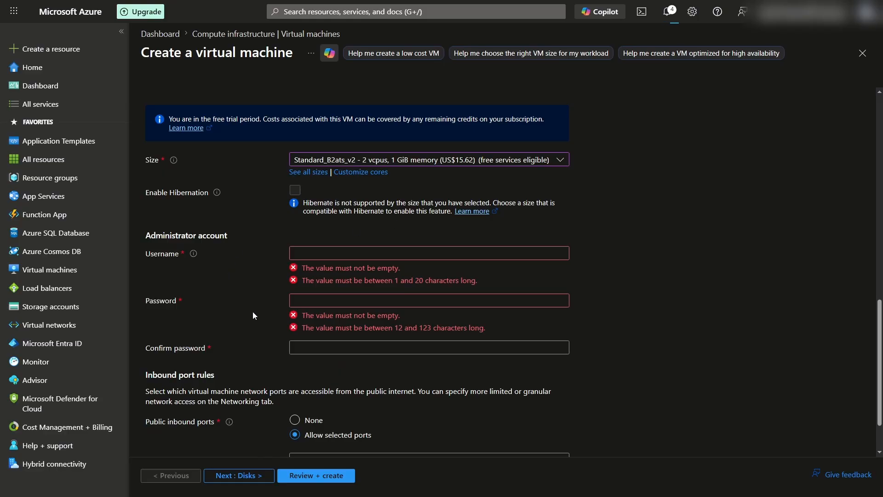
- Enter the administrator username, password and password confirmation
left_click(339, 183)
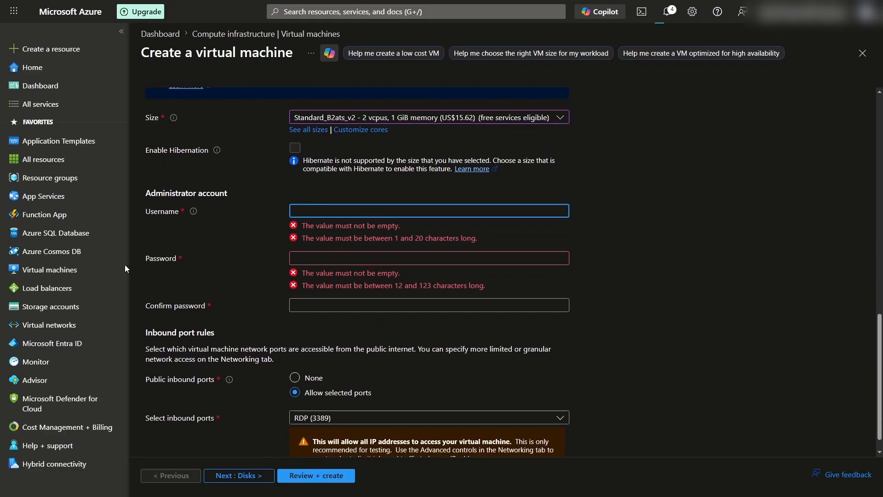
type("silesio")
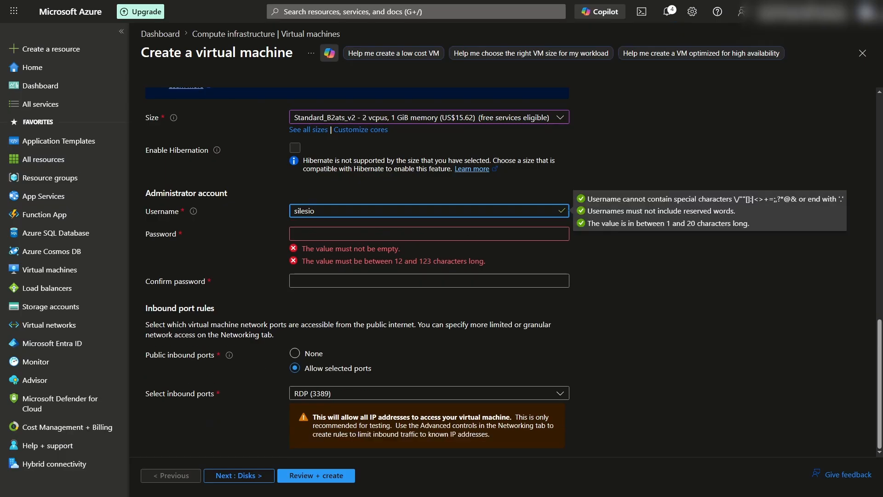
key("Tab")
key("ctrl+v")
key("Tab")
key("ctrl+v")
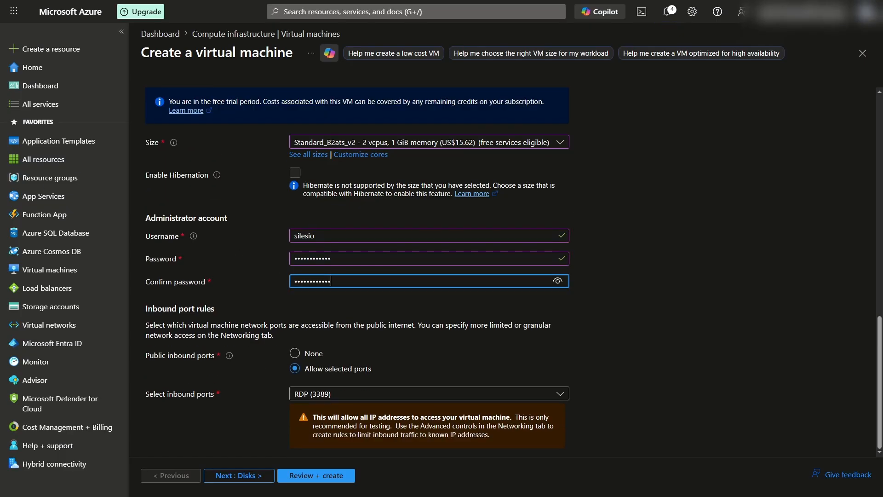
left_click(479, 349)
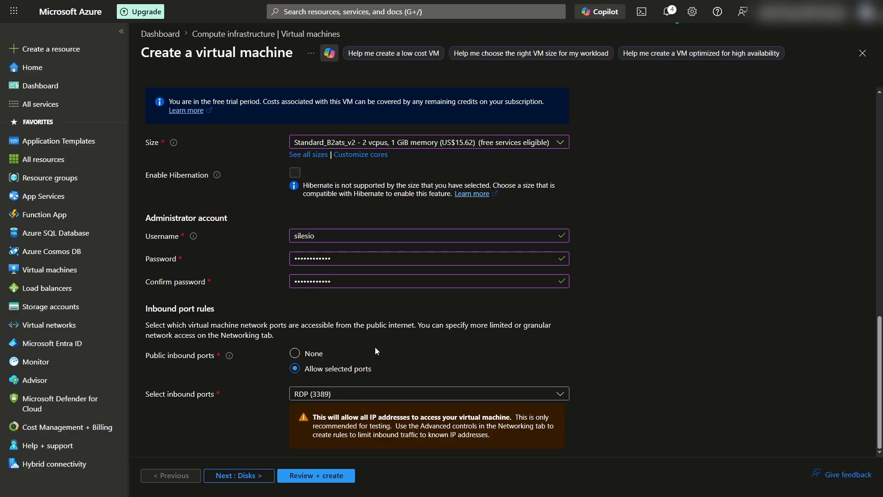
scroll(279, 343, "up", 5)
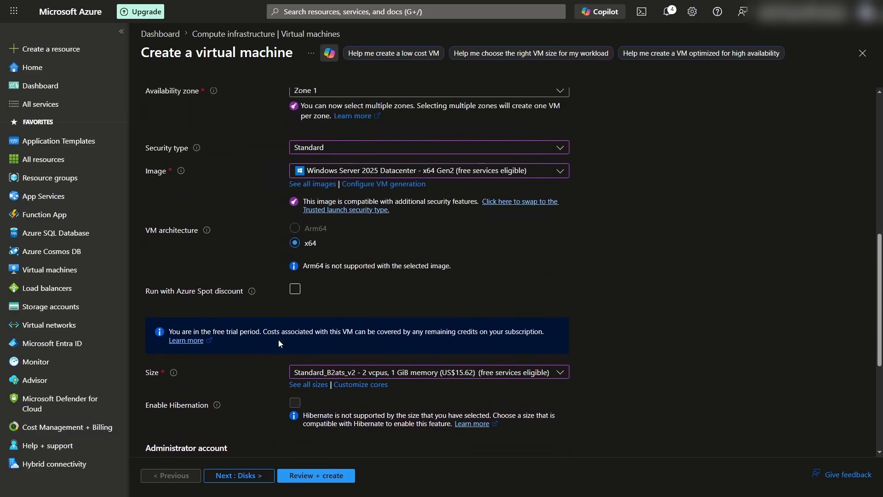
scroll(278, 343, "up", 8)
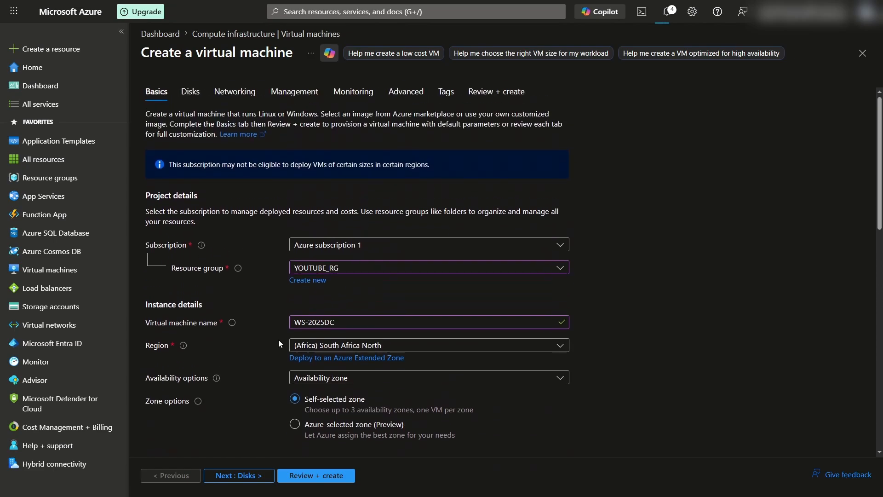
- Put the VM on YOUTUBE_VNET with the default subnet (10.1.0.0/24)
left_click(228, 104)
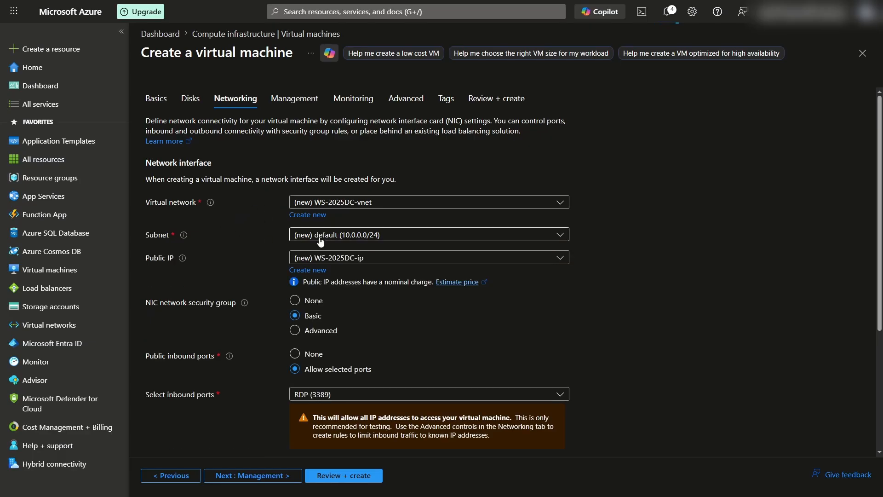
left_click(399, 238)
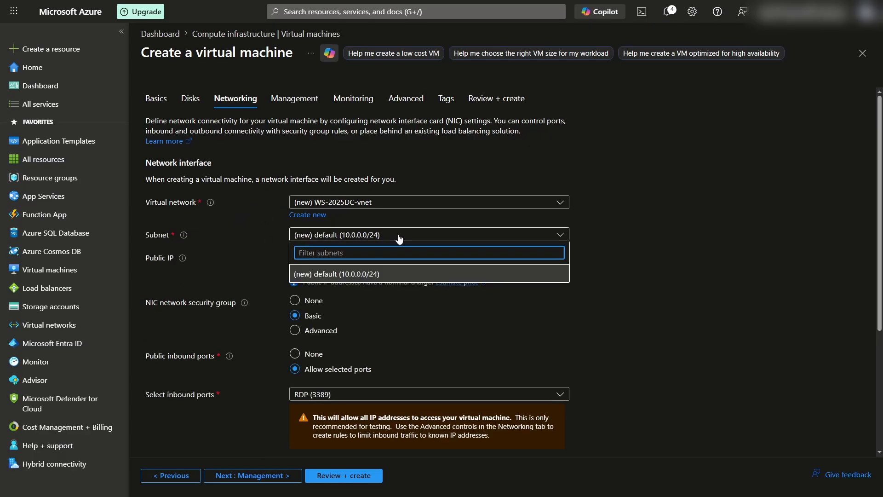
left_click(363, 274)
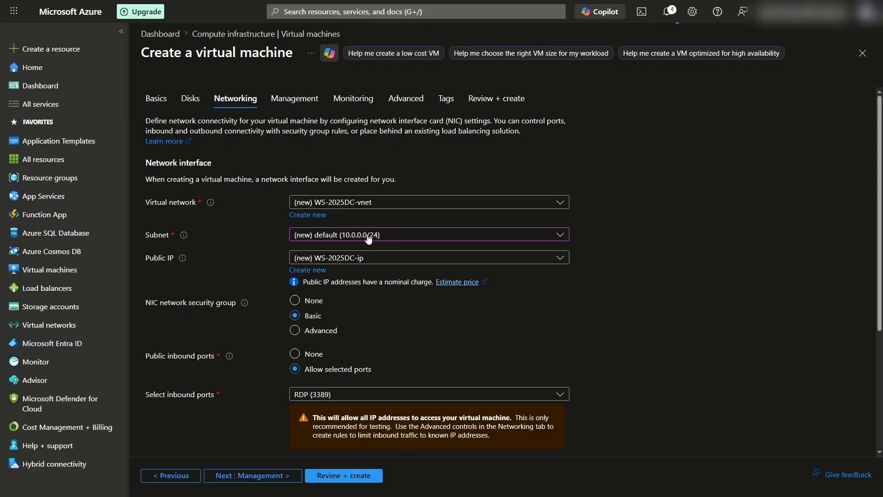
left_click(560, 234)
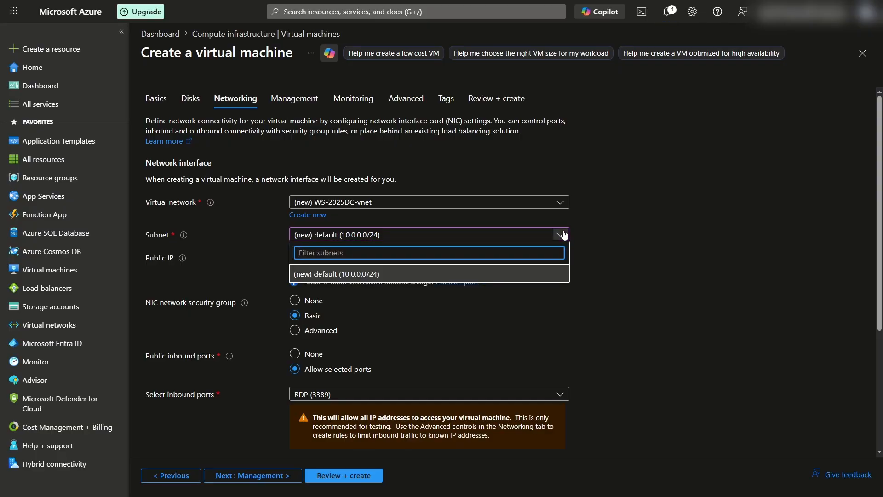
left_click(456, 202)
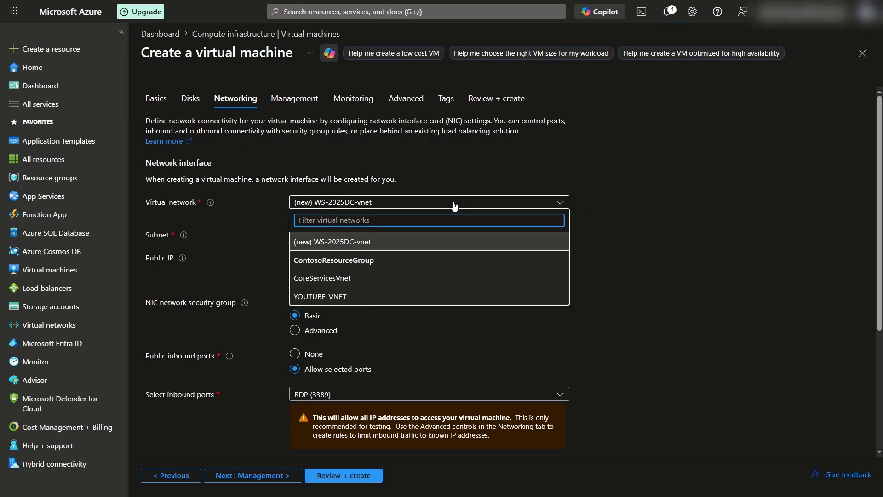
left_click(352, 297)
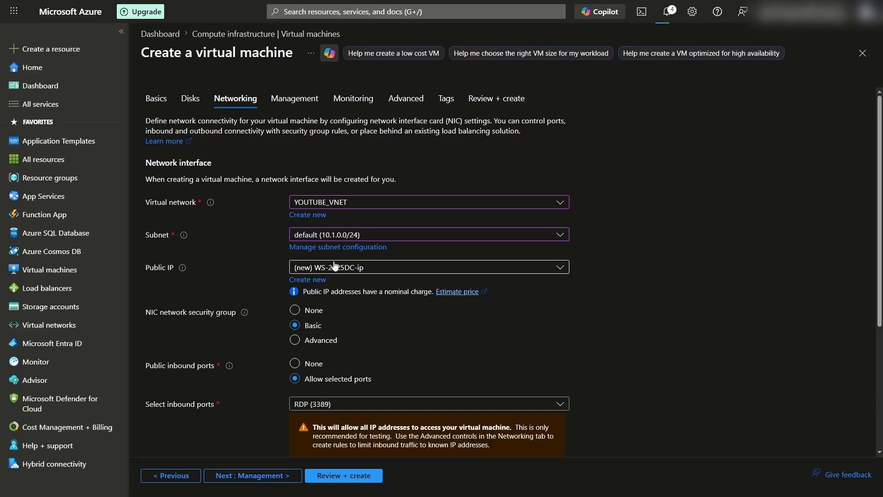
- Give the VM no public IP and delete its NIC when the VM is deleted
left_click(317, 273)
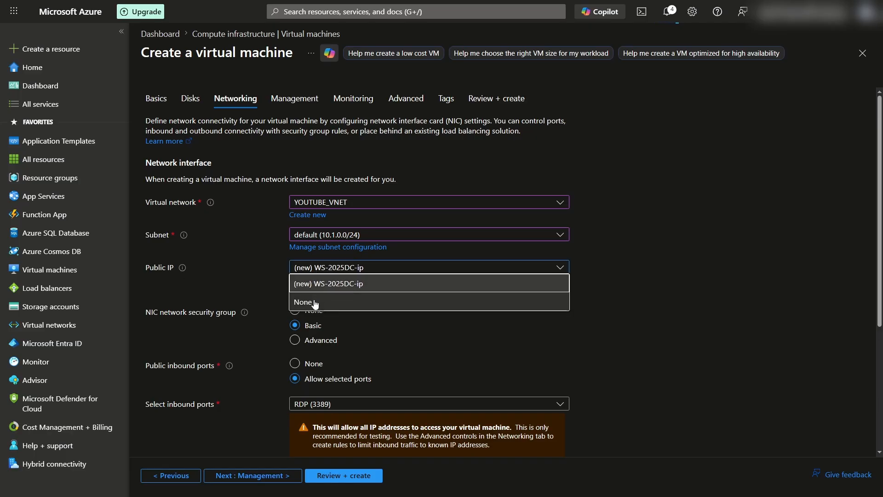
left_click(315, 304)
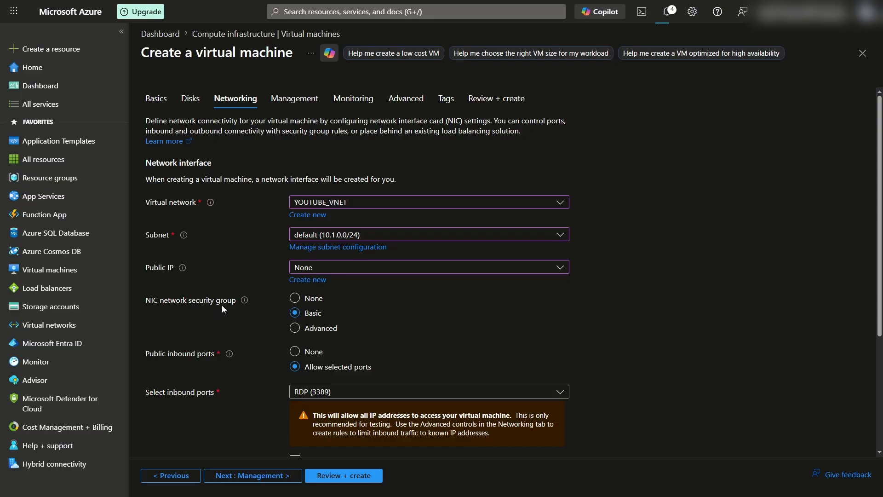
scroll(264, 328, "down", 1)
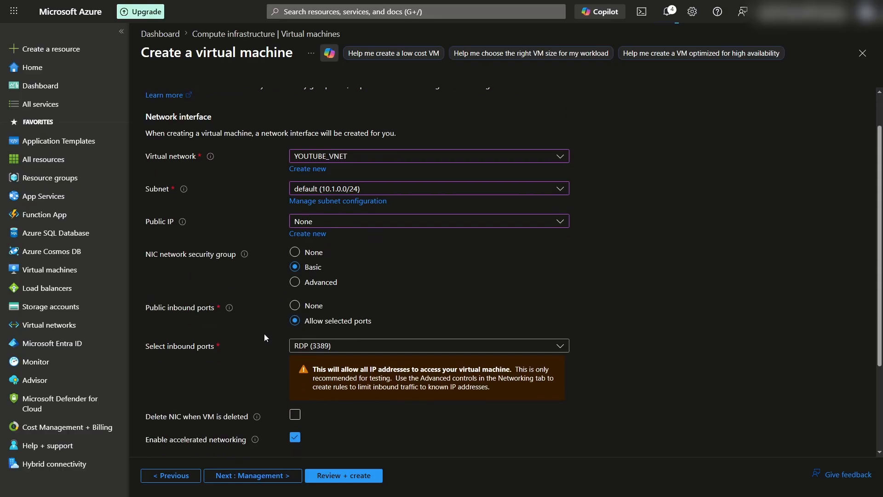
scroll(265, 334, "down", 2)
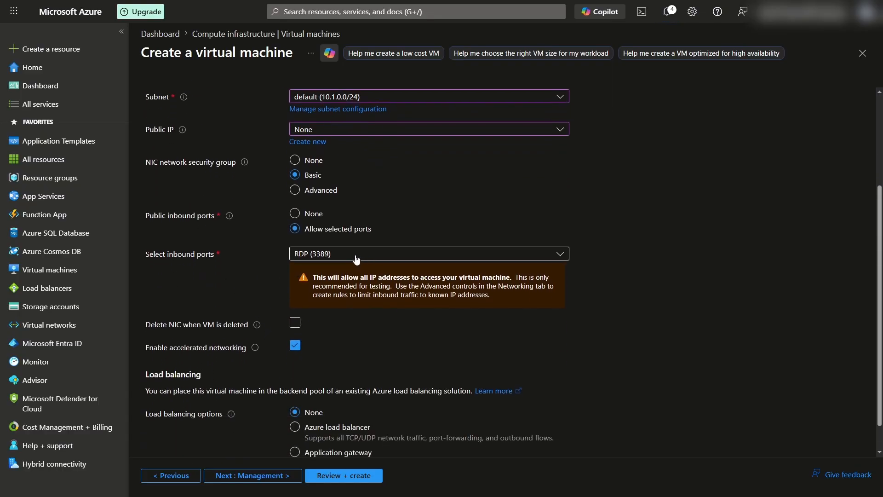
left_click(295, 322)
scroll(378, 332, "down", 1)
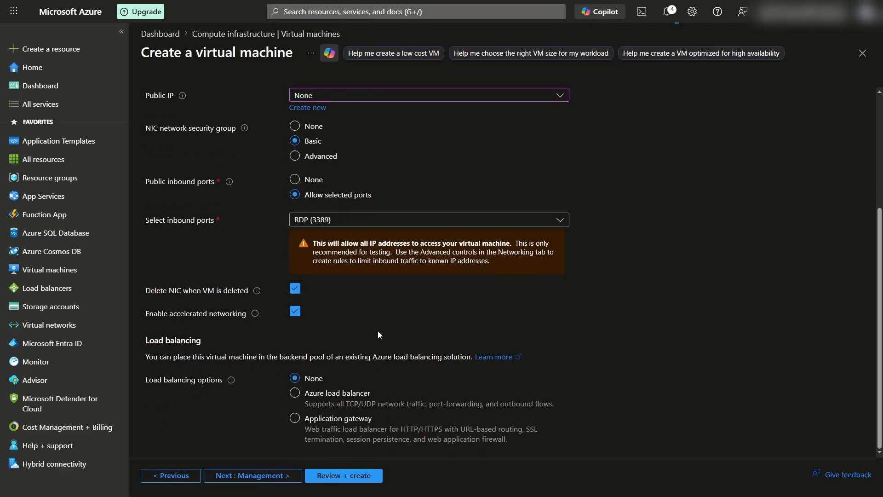
scroll(378, 332, "up", 5)
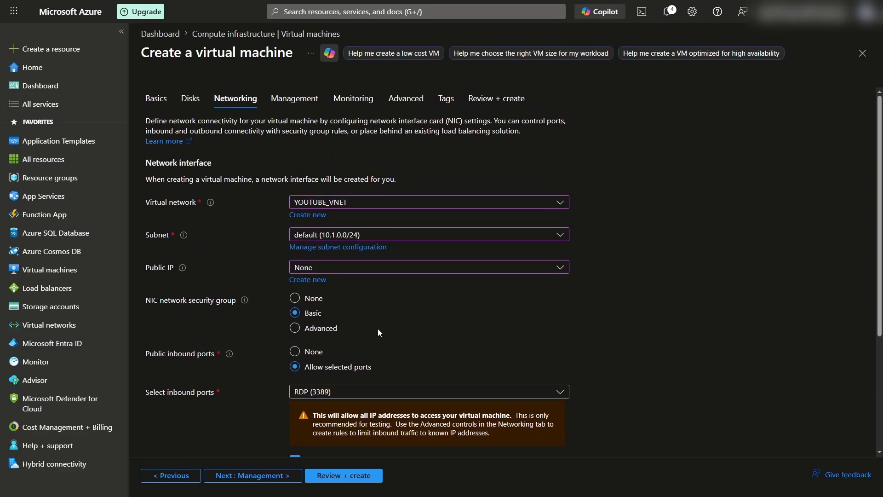
- Review the WS-2025DC VM settings, pass validation, and submit the VM for creation
left_click(419, 102)
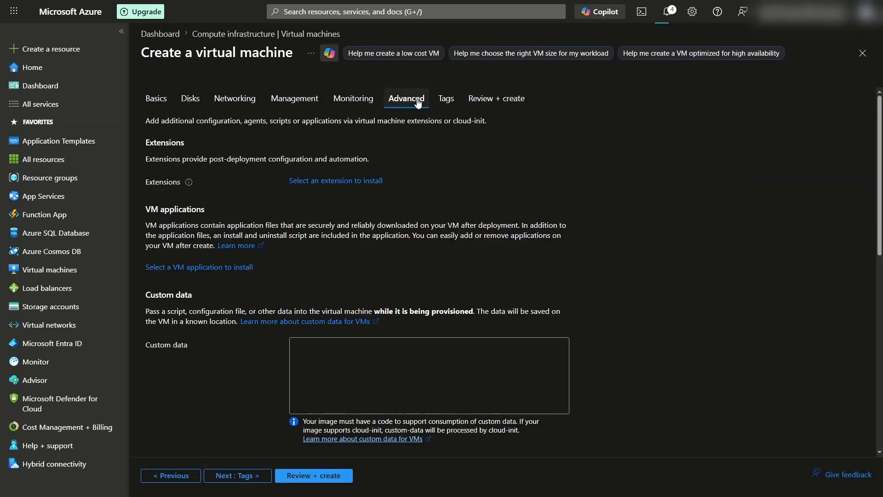
left_click(496, 103)
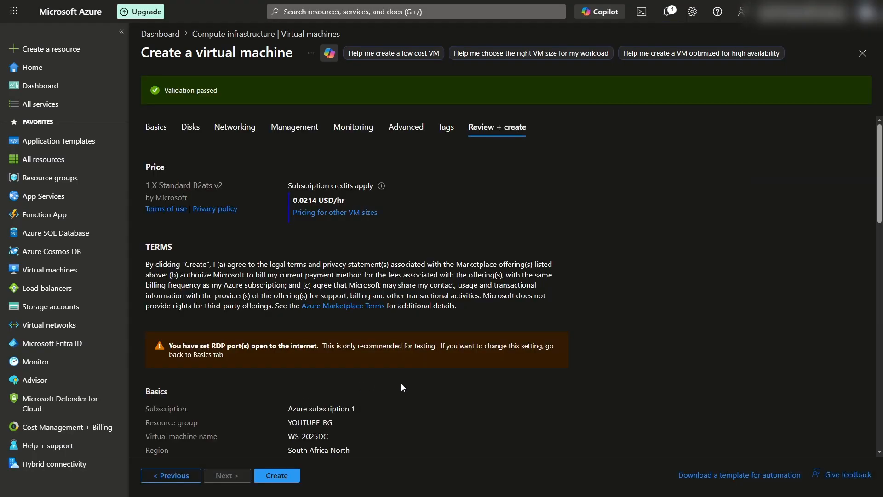
left_click(277, 475)
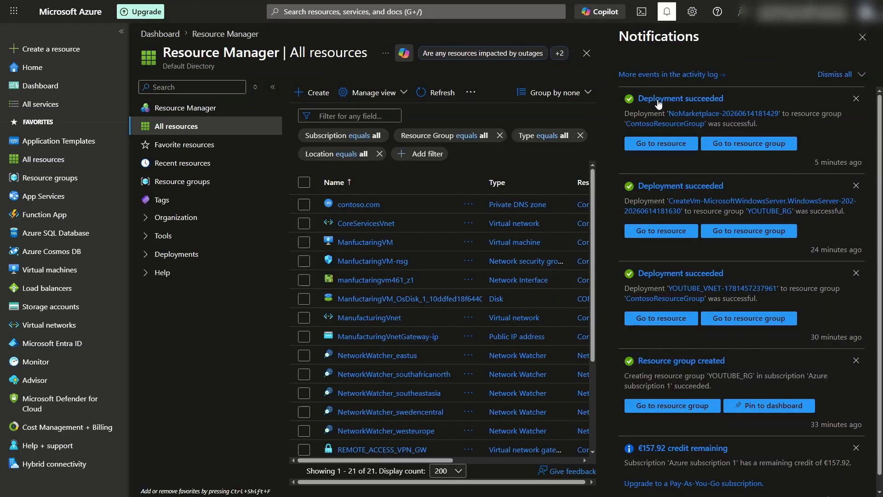
- Go to the REMOTE_ACCESS_VPN_GW gateway's Point-to-site configuration page
left_click(653, 144)
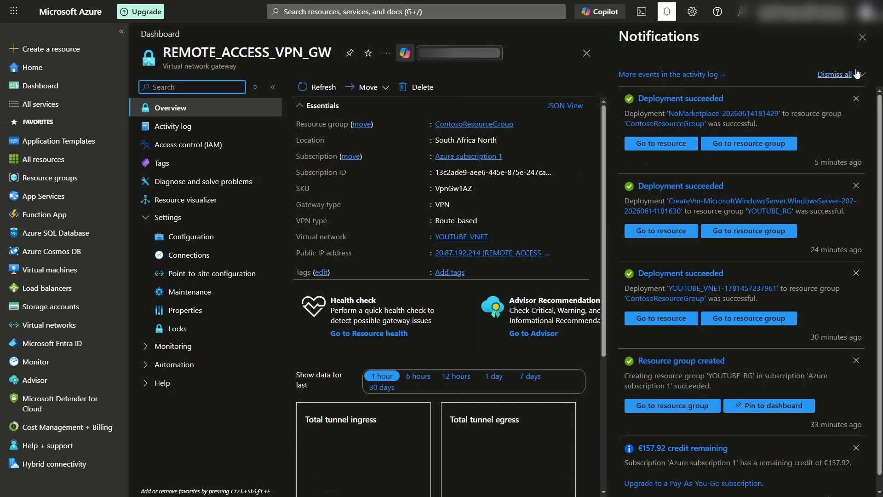
left_click(862, 37)
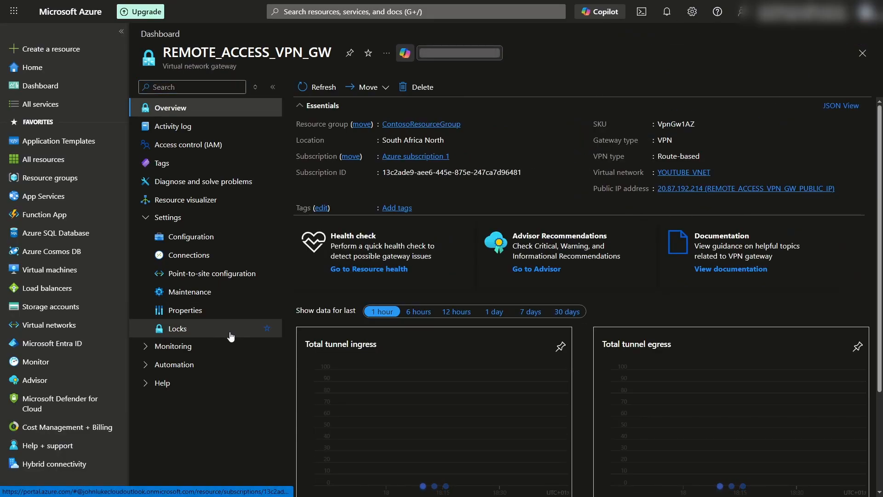
left_click(210, 275)
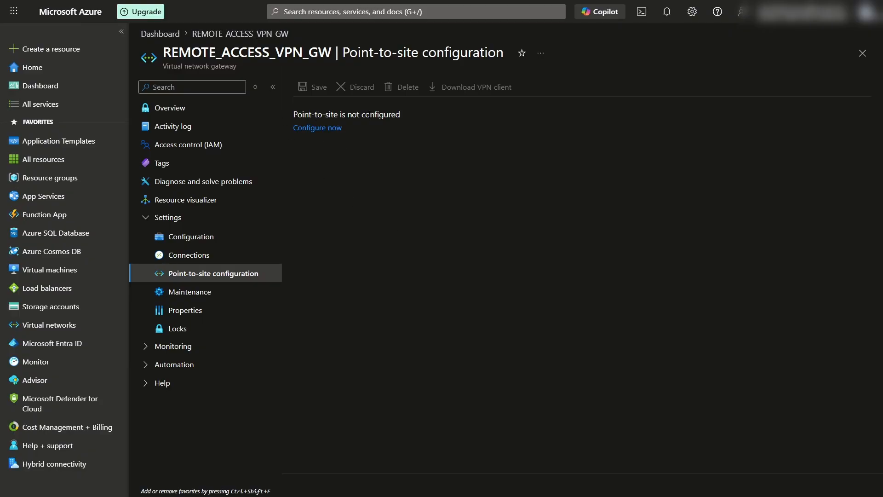
- Configure point-to-site with address pool 172.16.1.0/24 and Azure certificate authentication
left_click(318, 128)
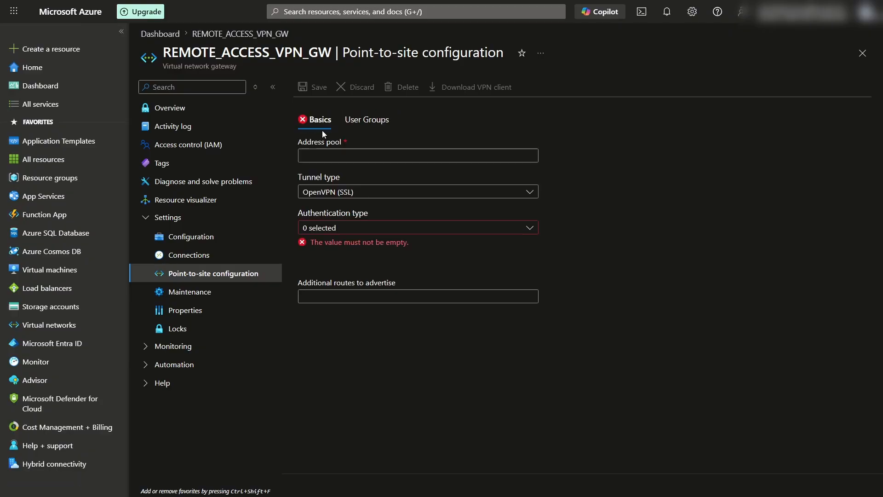
left_click(332, 155)
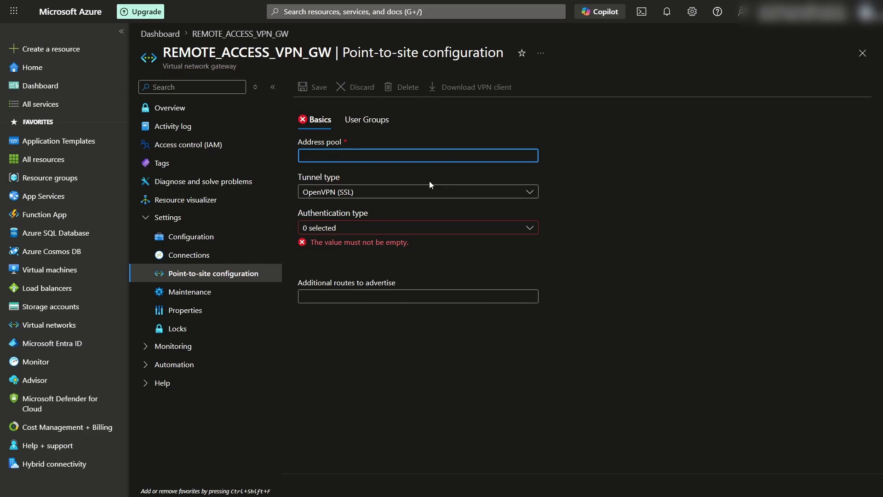
type("172.16.1.0/24")
left_click(394, 228)
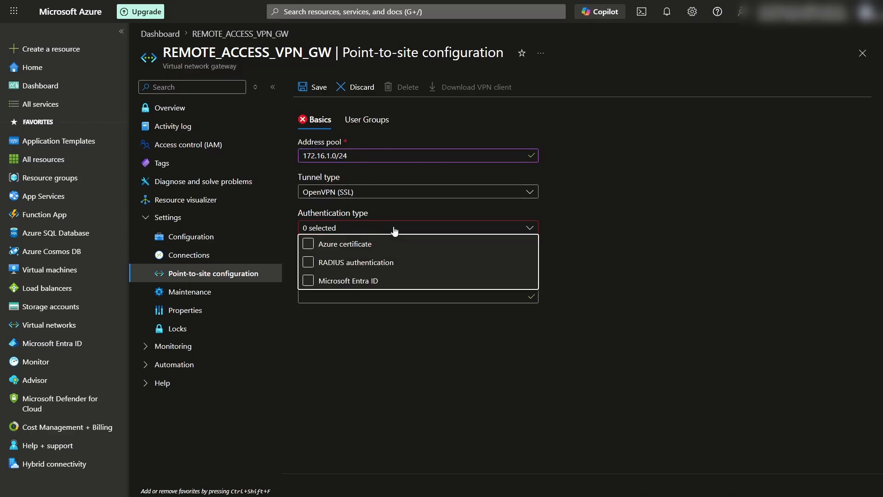
left_click(360, 249)
left_click(670, 261)
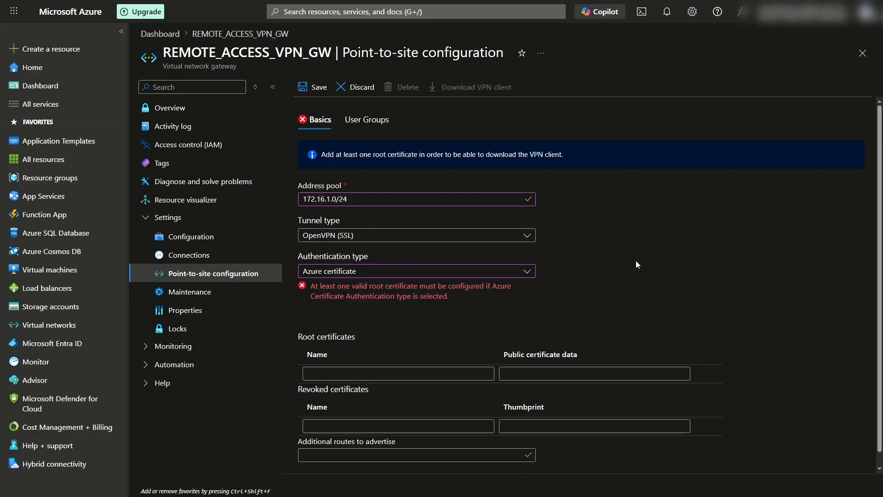
scroll(636, 260, "down", 1)
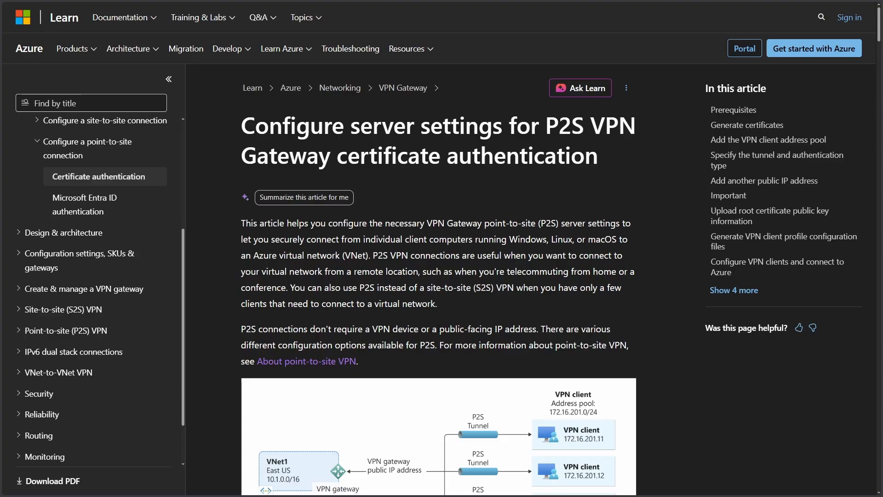
- Scroll the P2S server settings article to Generate a root certificate and follow the PowerShell instructions link
scroll(441, 328, "down", 10)
scroll(443, 328, "down", 4)
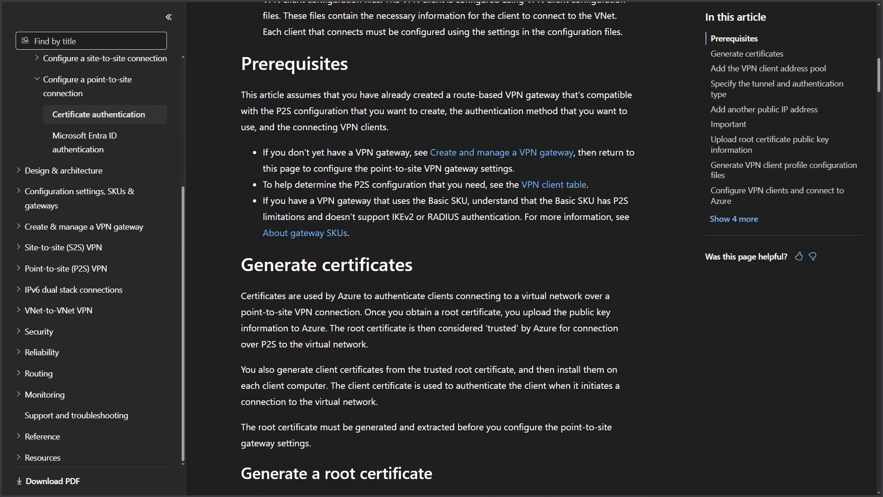
scroll(423, 322, "down", 4)
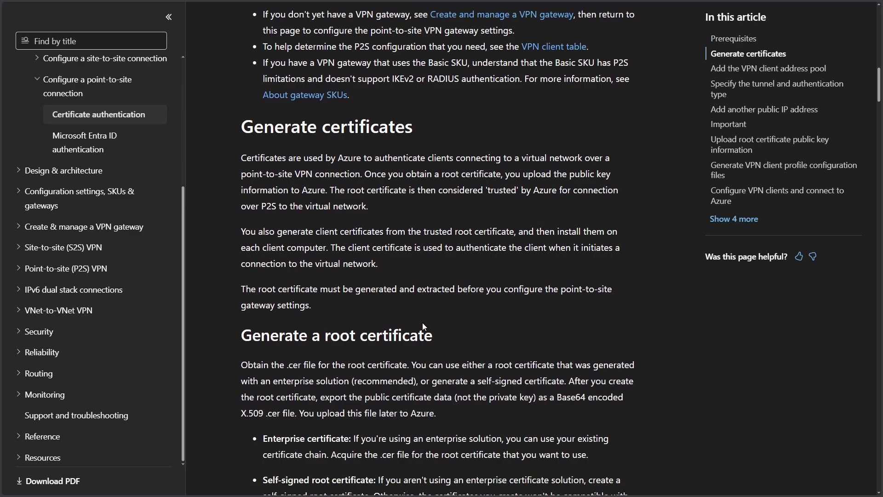
scroll(422, 322, "up", 3)
scroll(422, 322, "down", 4)
scroll(424, 322, "down", 5)
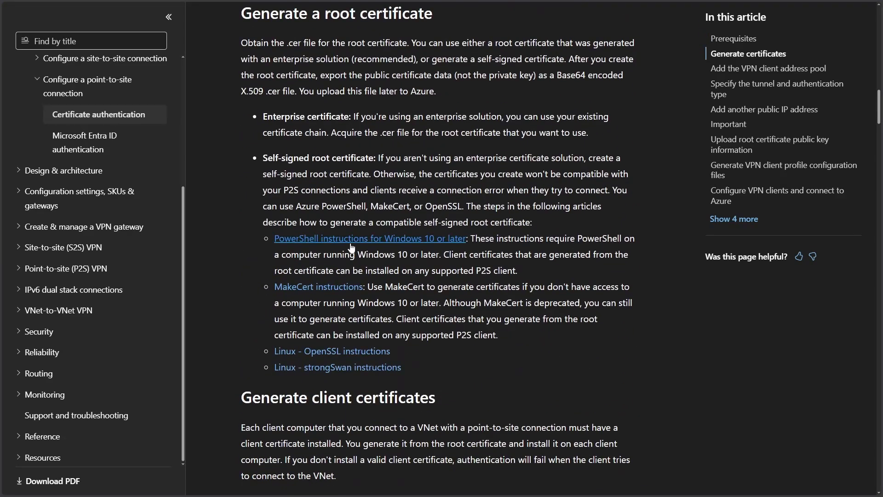
left_click(368, 238)
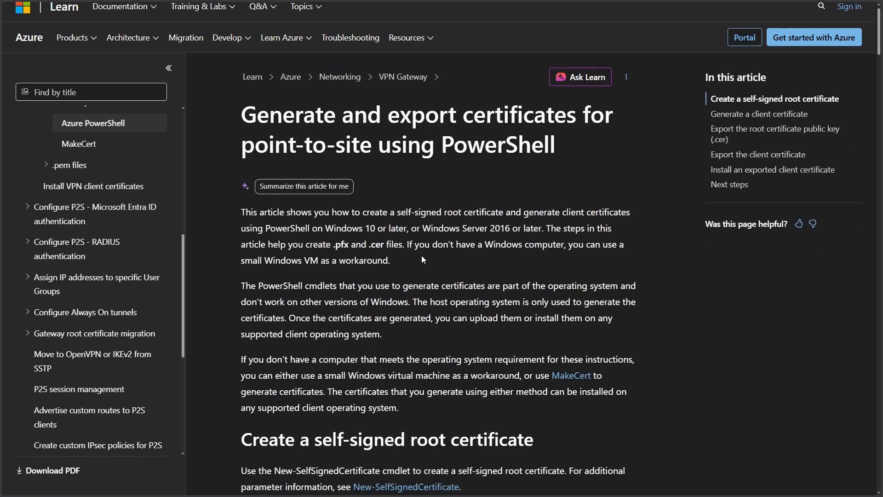
- Scroll the PowerShell certificate article to the self-signed root certificate code
scroll(422, 256, "down", 8)
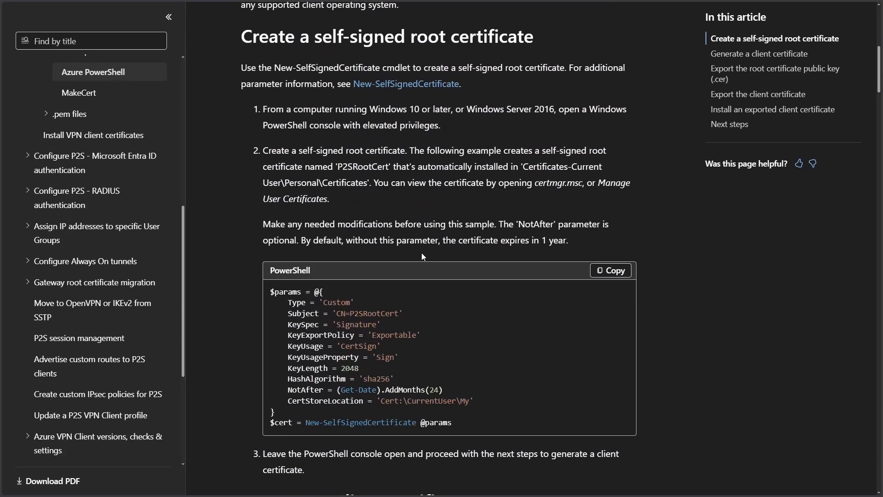
scroll(423, 257, "down", 2)
scroll(423, 256, "down", 2)
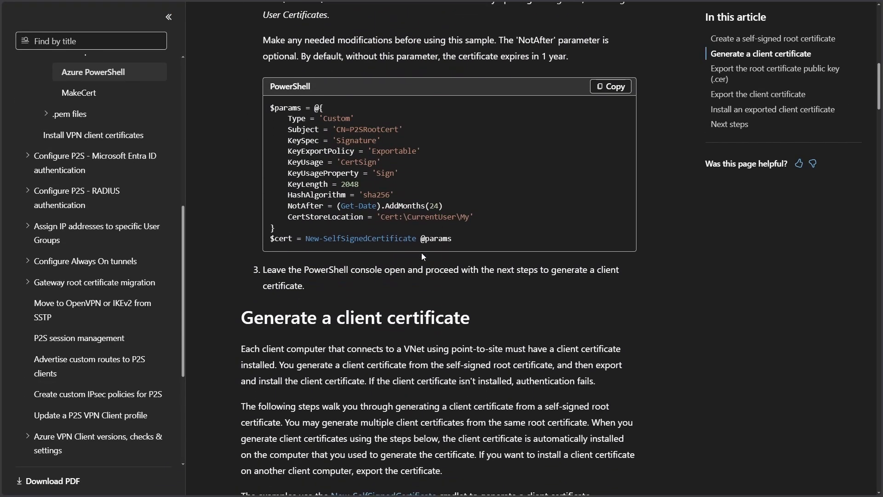
scroll(422, 256, "down", 7)
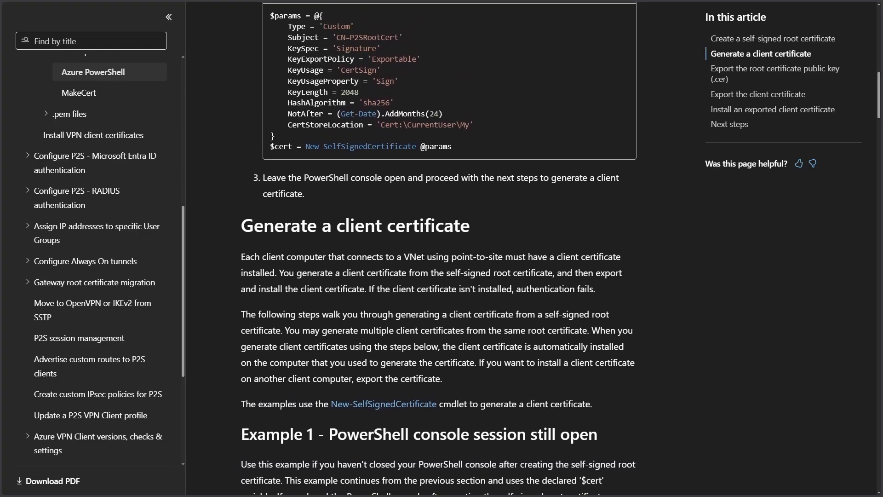
scroll(424, 256, "up", 10)
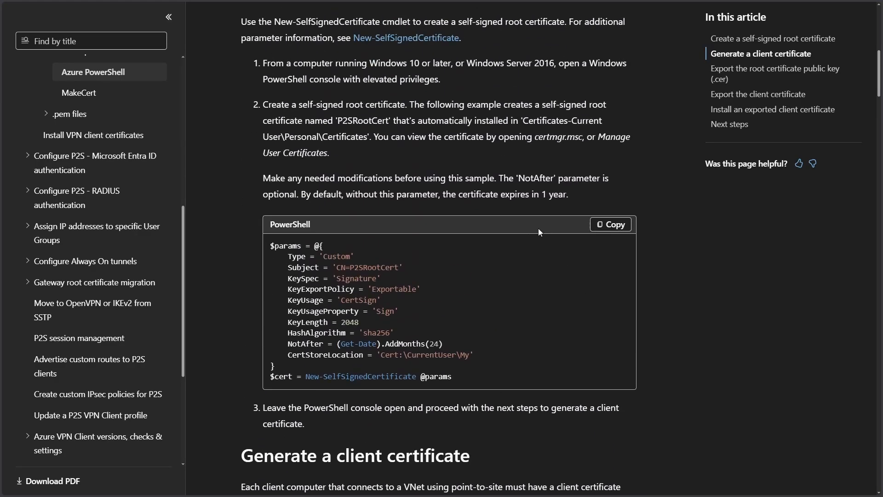
scroll(421, 260, "up", 3)
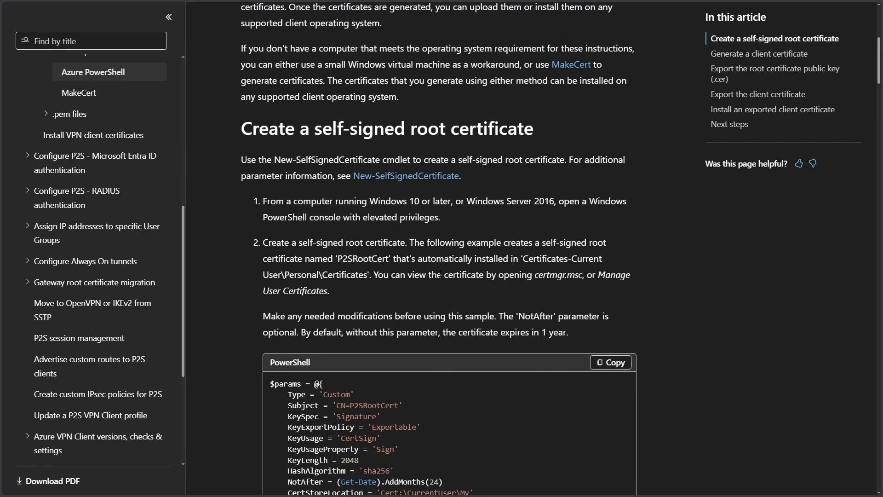
scroll(439, 274, "down", 3)
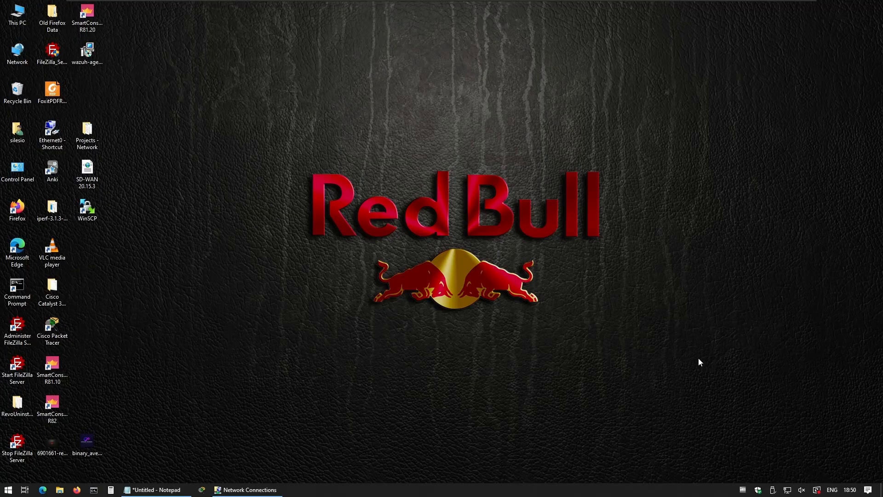
- Run PowerShell as administrator and paste the script creating root certificate P2SRootCert
left_click(7, 489)
type("power")
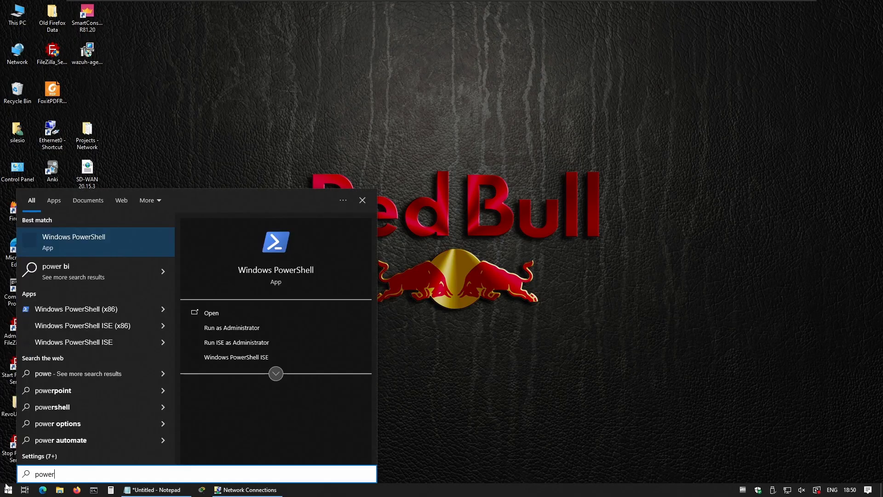
left_click(219, 329)
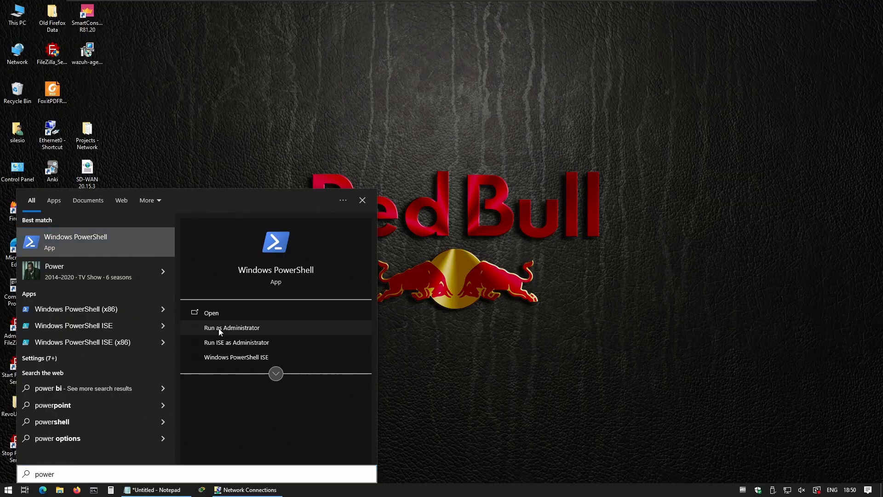
left_click(387, 302)
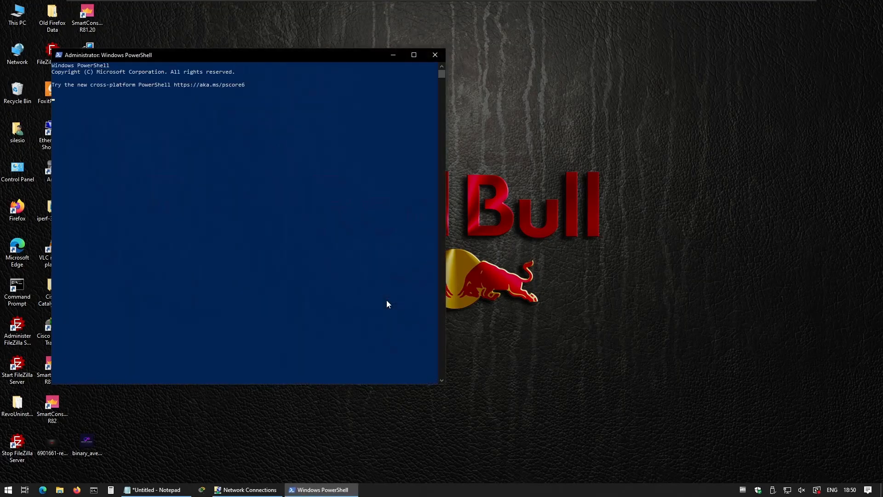
right_click(266, 196)
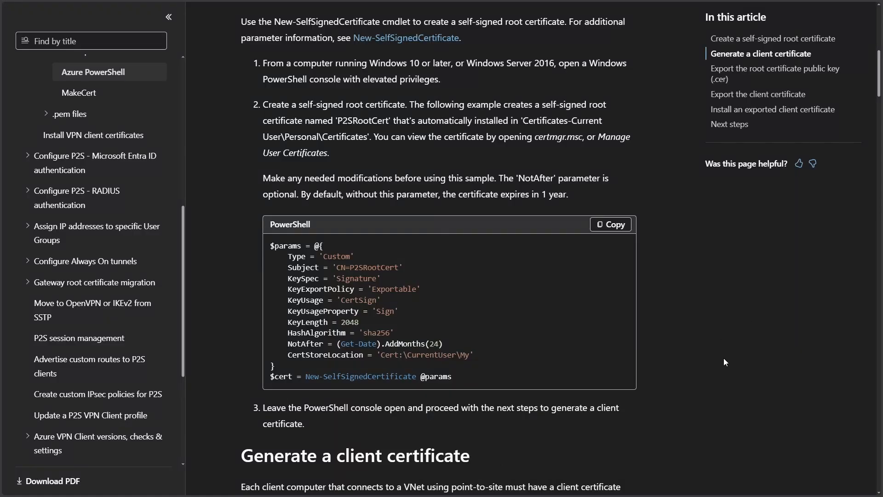
- Copy the Example 1 client certificate code into PowerShell and run it to create P2SChildCert
scroll(725, 358, "down", 10)
scroll(724, 358, "down", 3)
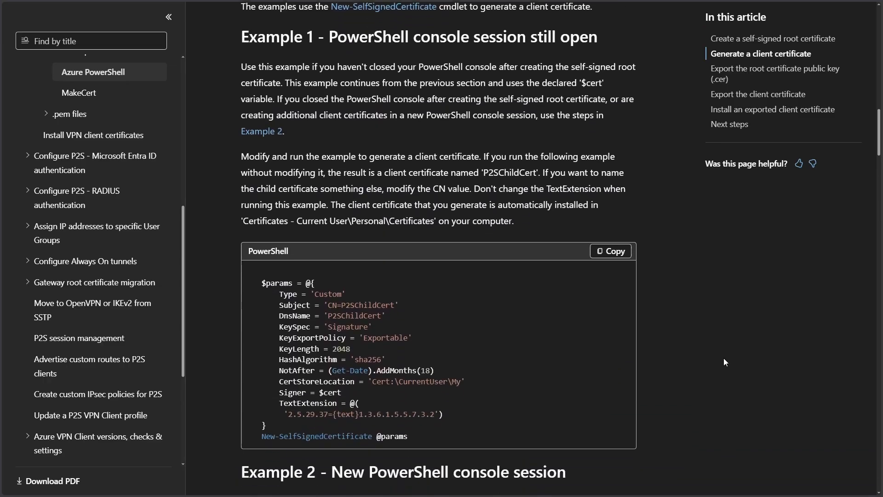
left_click(616, 188)
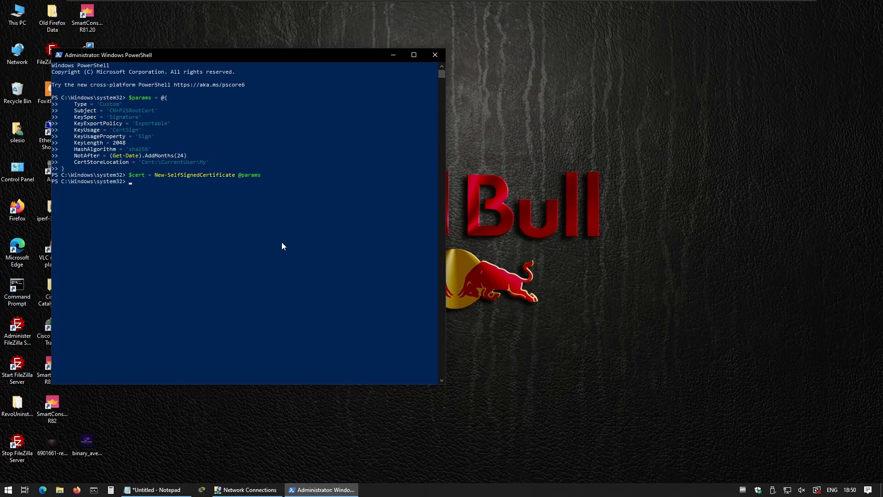
right_click(275, 240)
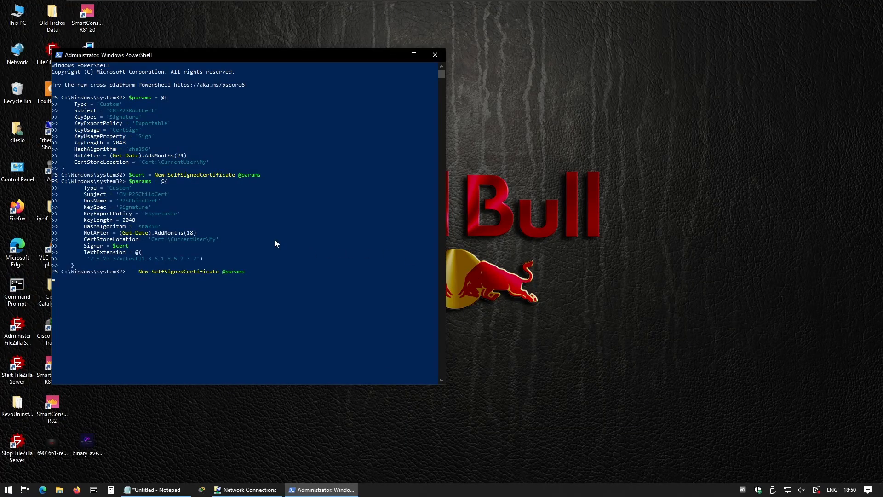
key("Return")
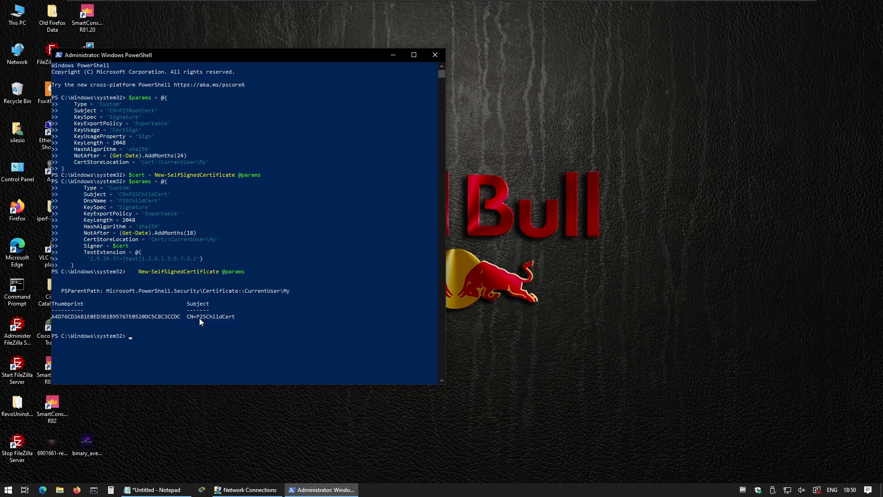
- Open the user certificate manager and select P2SRootCert in the Personal certificates store
left_click(8, 489)
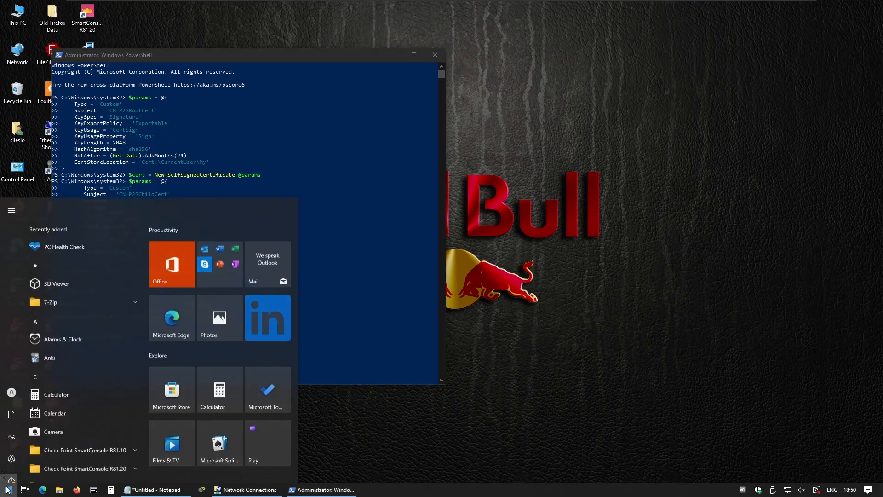
type("user")
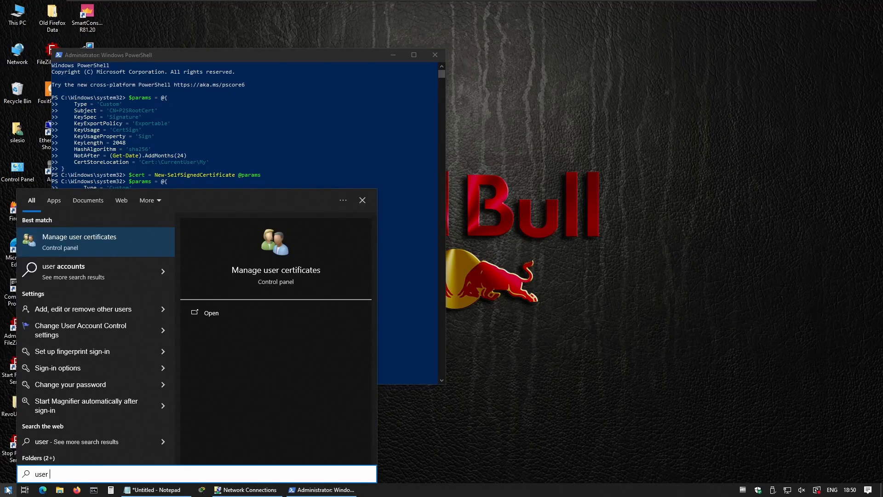
left_click(105, 251)
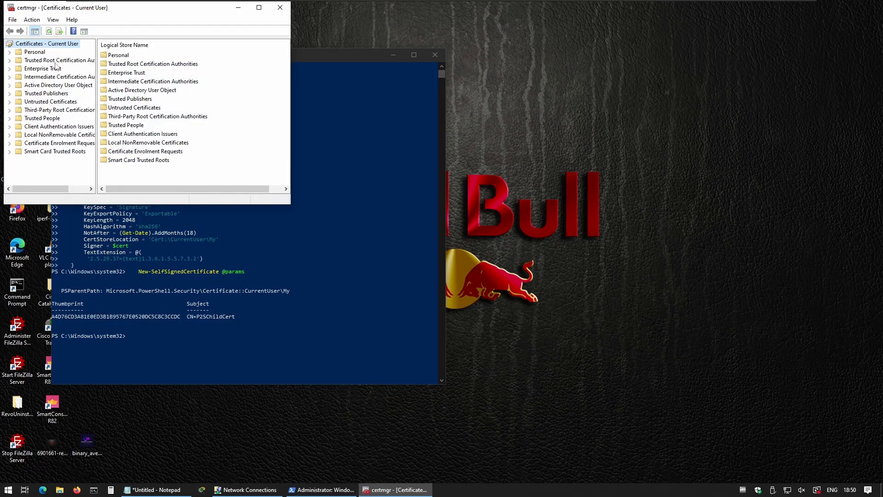
left_click(34, 52)
left_click_drag(84, 10, 227, 70)
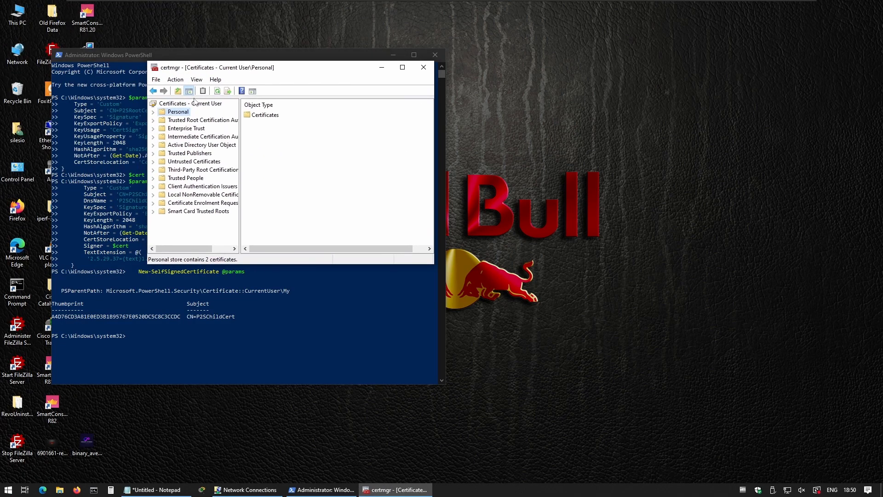
left_click(153, 112)
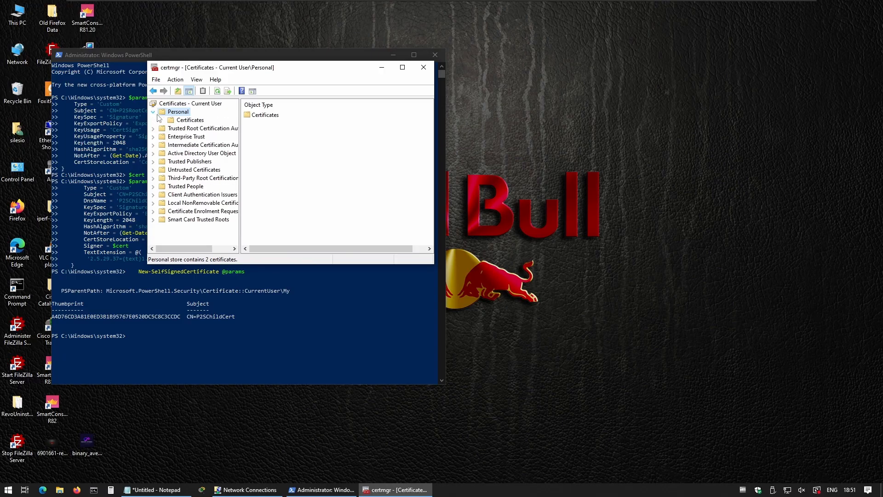
left_click(185, 120)
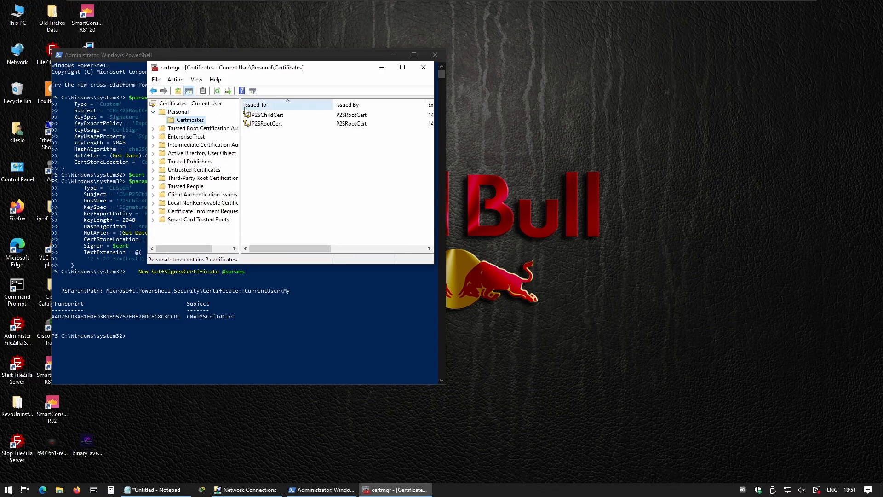
left_click(267, 126)
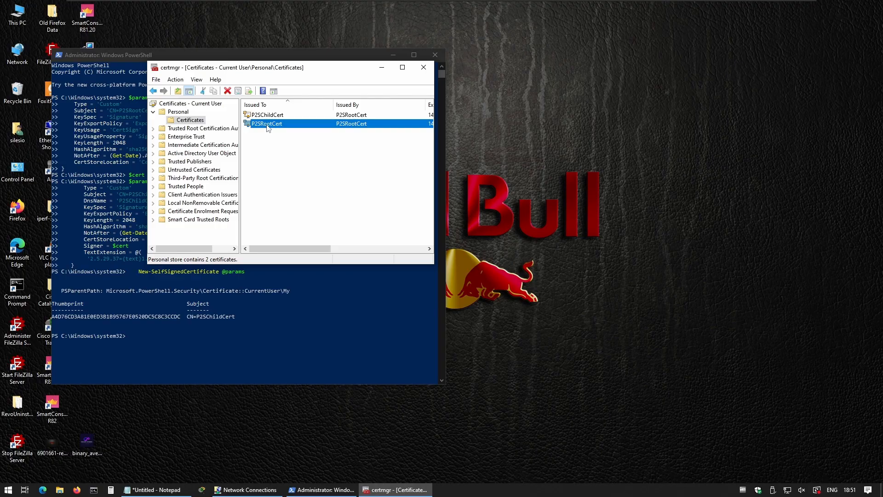
- Export P2SRootCert without its private key as Base-64 X.509 file rootcert.cer on the Desktop
right_click(268, 127)
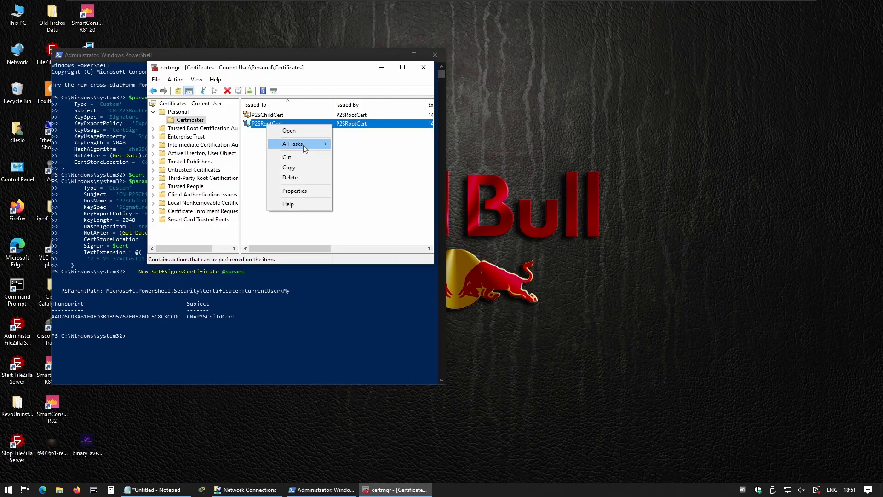
mouse_move(302, 145)
left_click(368, 194)
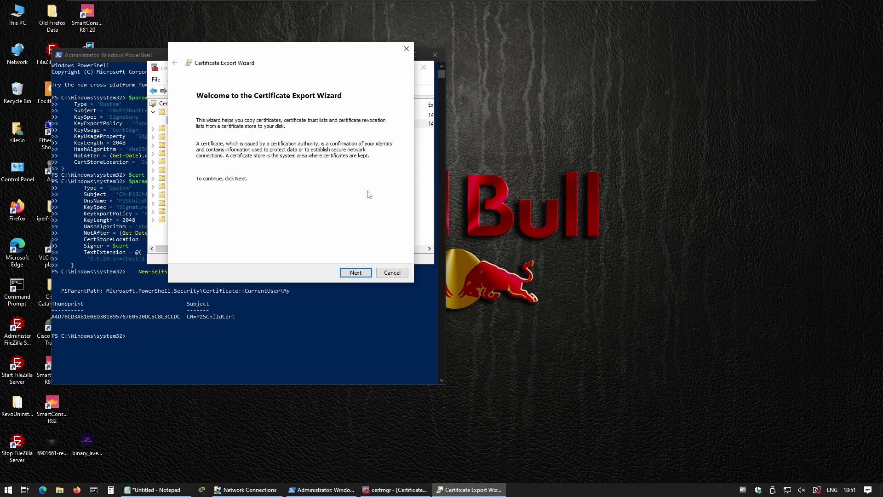
left_click(362, 273)
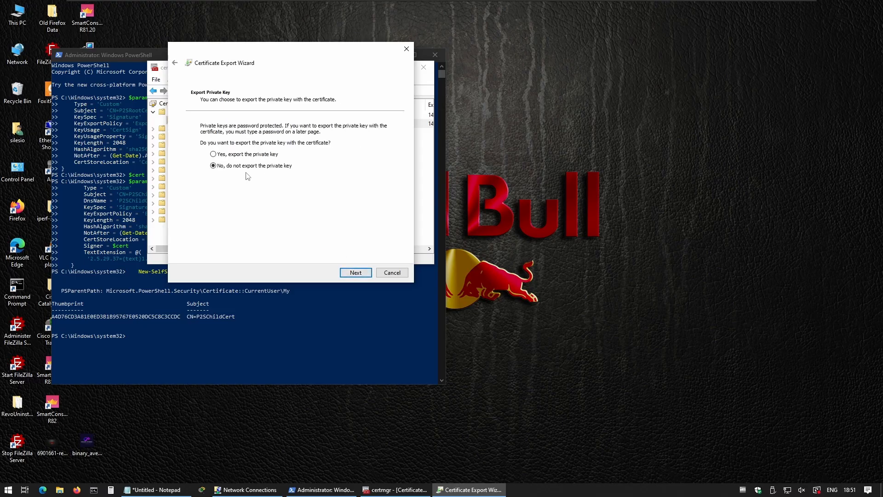
left_click(350, 276)
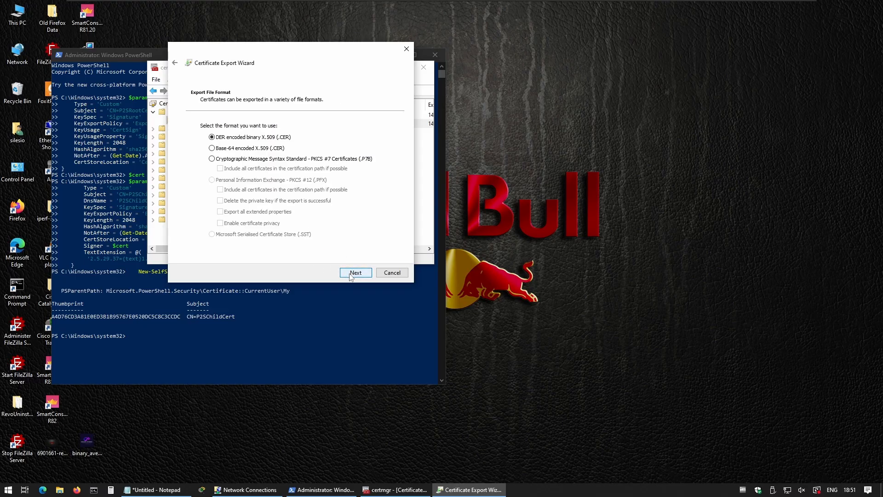
left_click(222, 150)
left_click(355, 273)
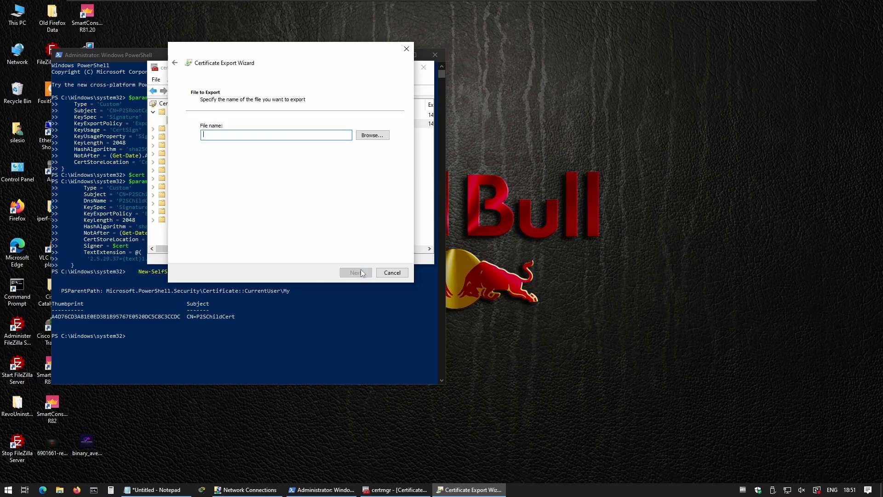
left_click(369, 136)
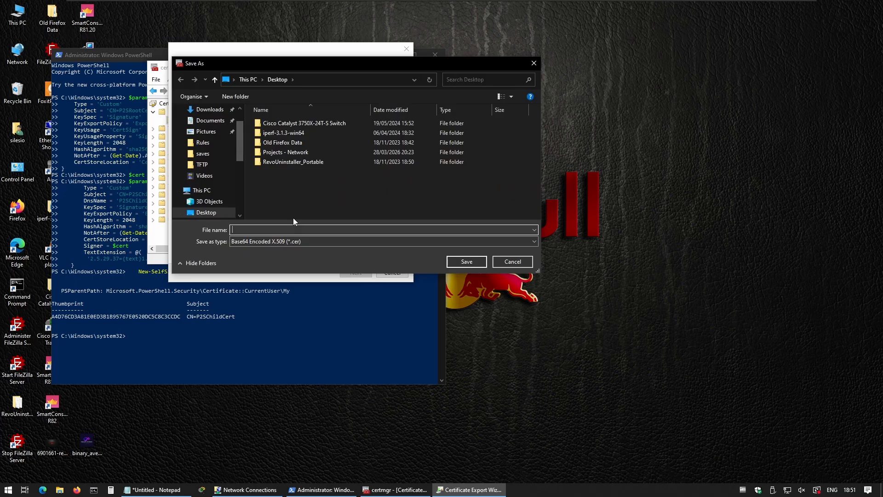
type("rootcert")
left_click(463, 263)
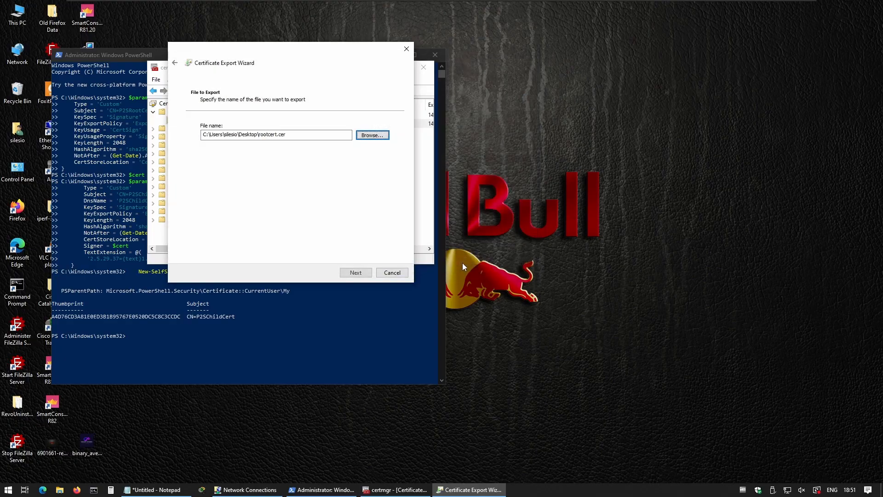
left_click(356, 274)
left_click(355, 273)
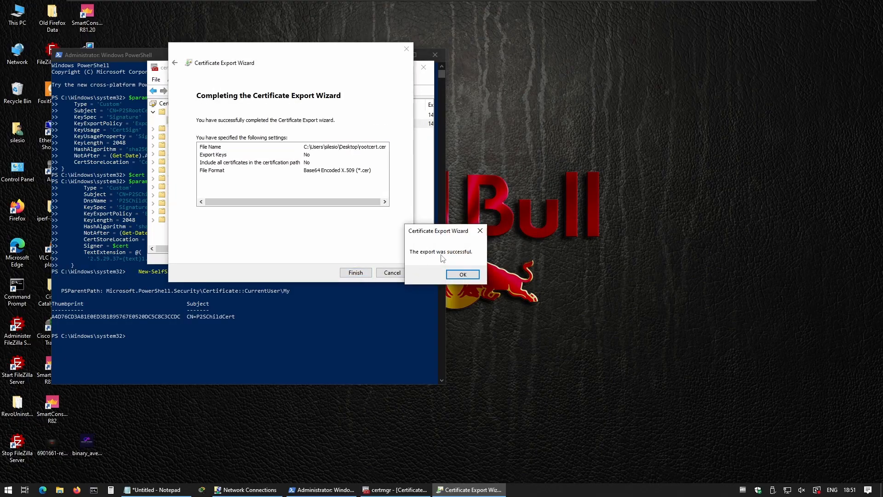
left_click(469, 276)
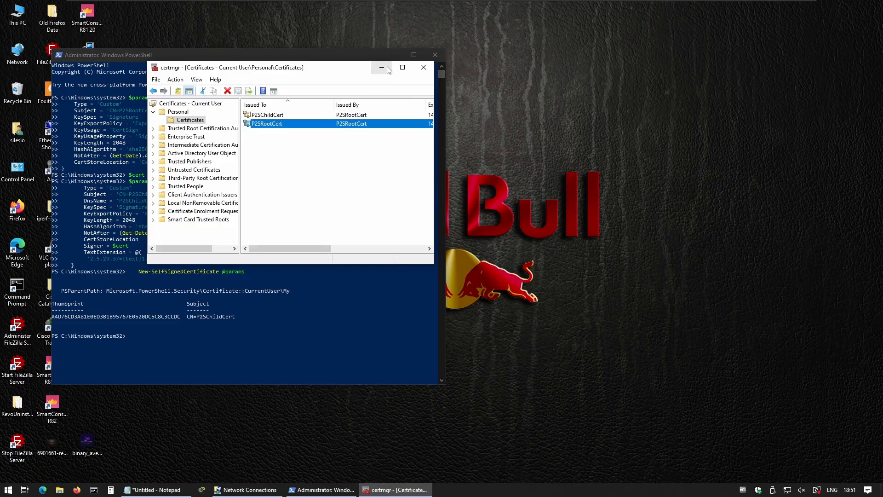
- Close certmgr and PowerShell, then view the rootcert certificate details from the desktop
left_click(420, 68)
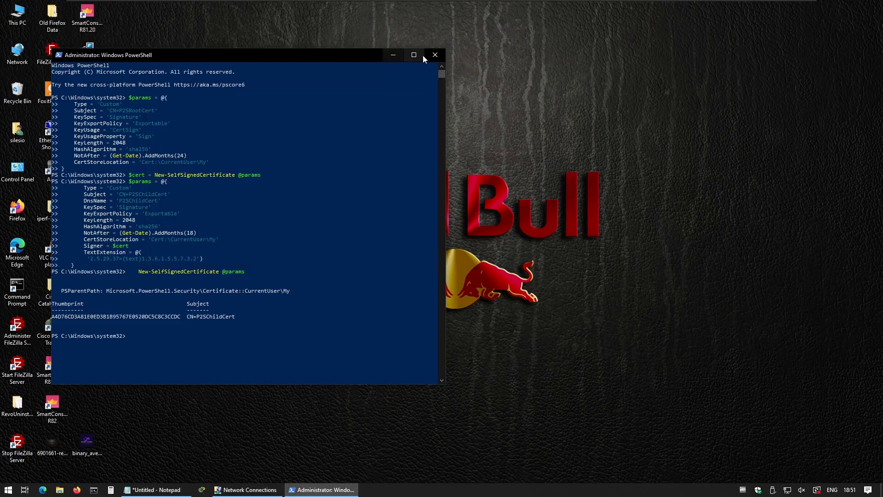
left_click(433, 55)
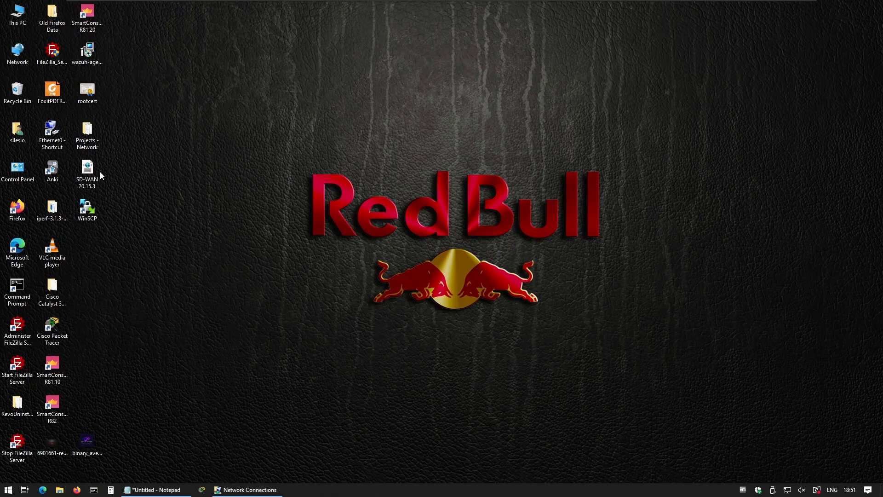
left_click(86, 93)
right_click(87, 93)
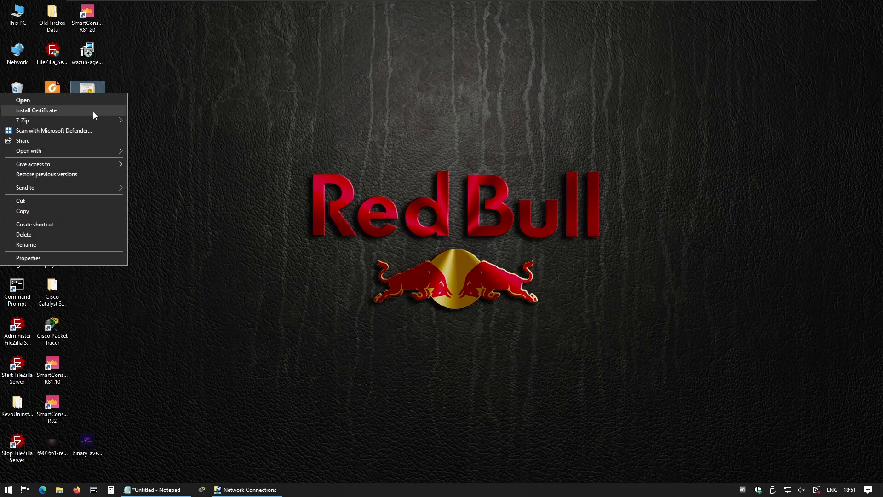
mouse_move(97, 121)
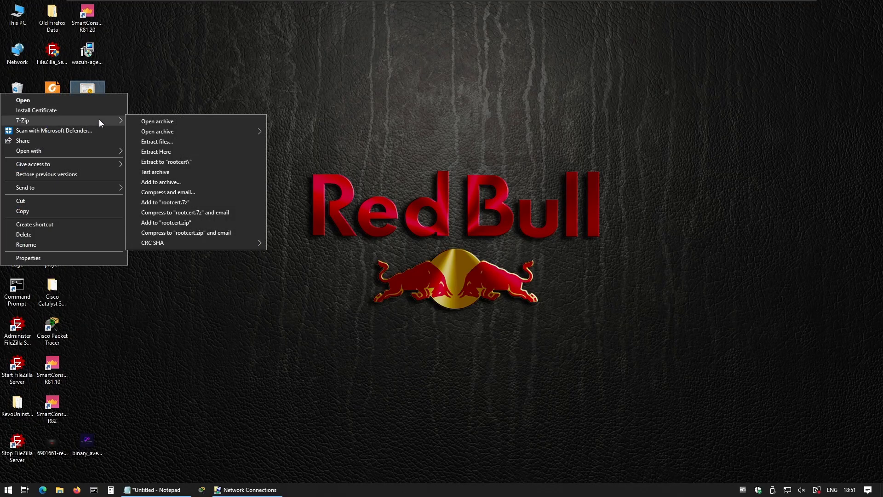
left_click(79, 100)
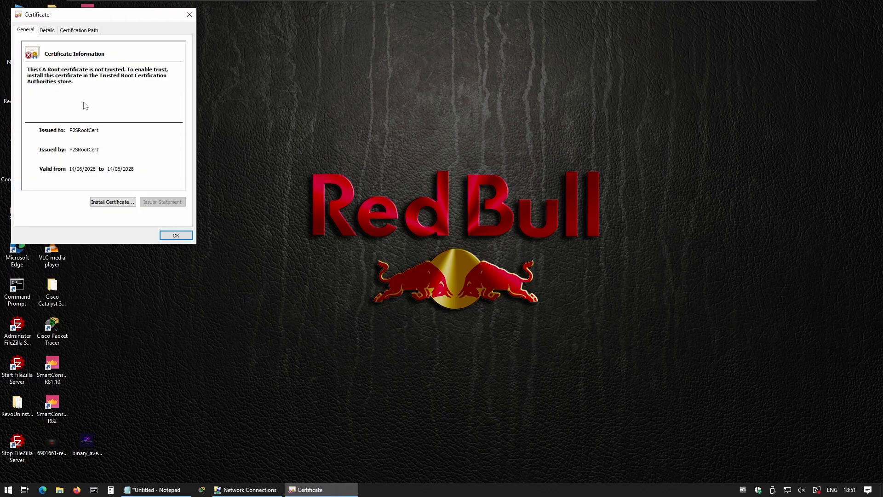
left_click(176, 235)
right_click(90, 95)
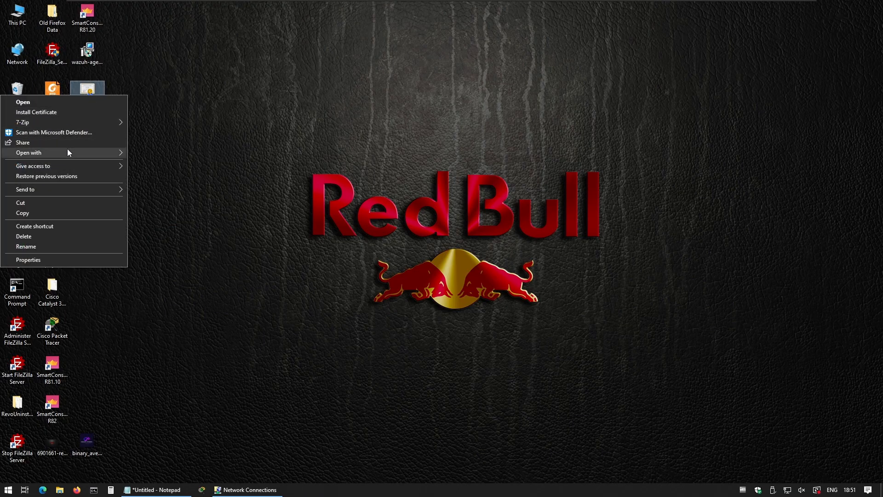
- Open rootcert in Notepad and copy the Base64 text between BEGIN and END CERTIFICATE
mouse_move(67, 150)
left_click(146, 162)
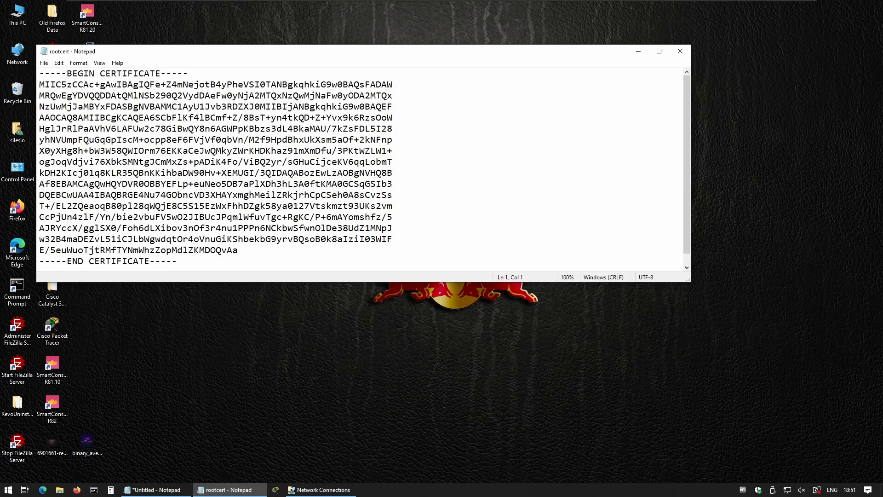
left_click_drag(40, 85, 238, 250)
right_click(100, 170)
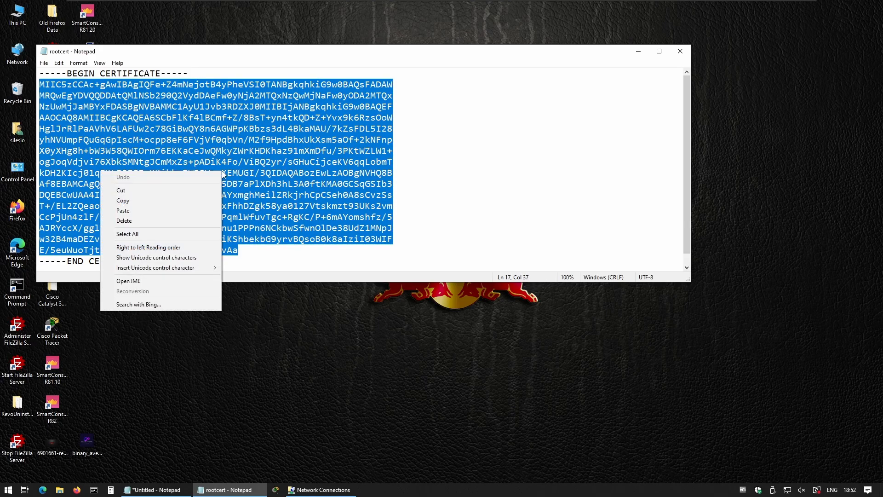
left_click(144, 203)
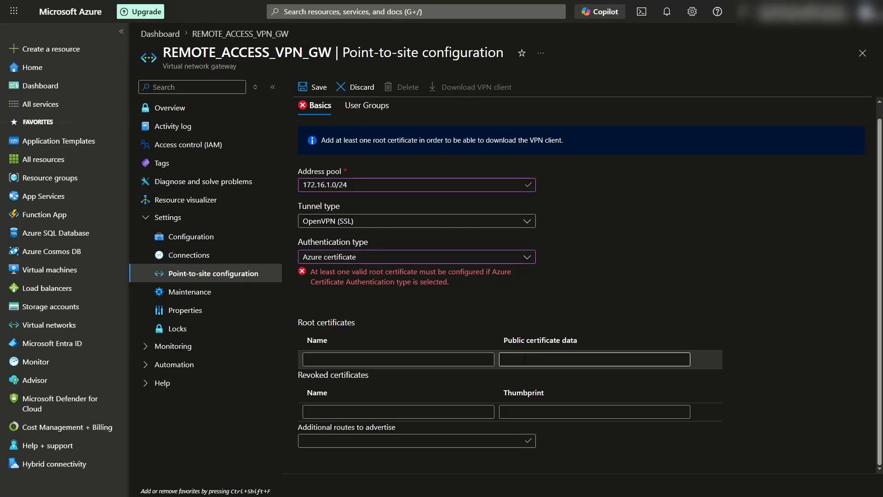
- Add root certificate RootCertificate with the pasted public data, save, and download the VPN client
left_click(522, 359)
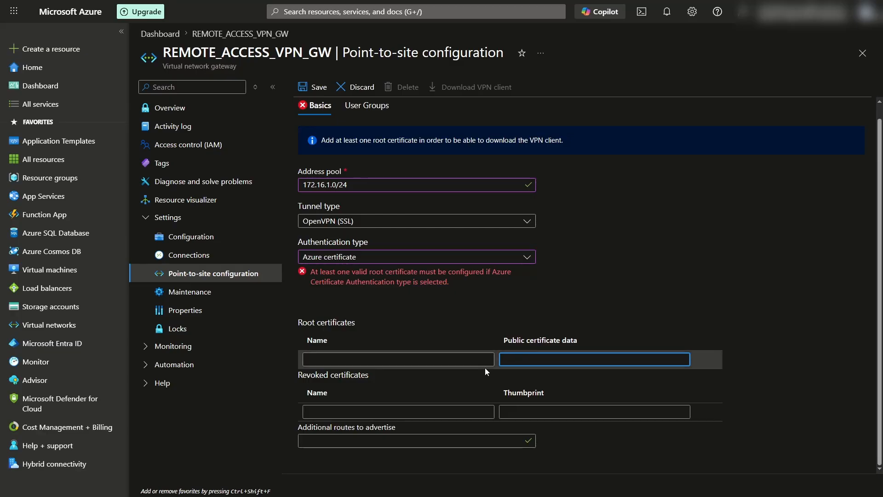
key("ctrl+v")
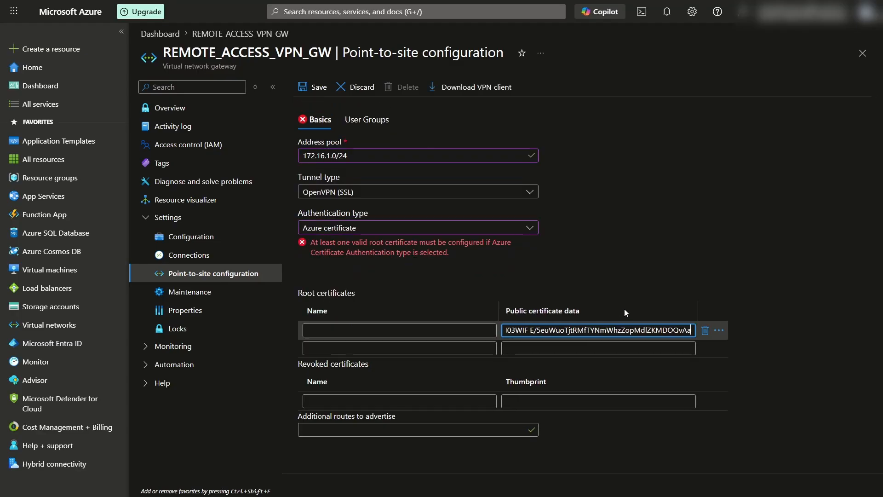
left_click(439, 332)
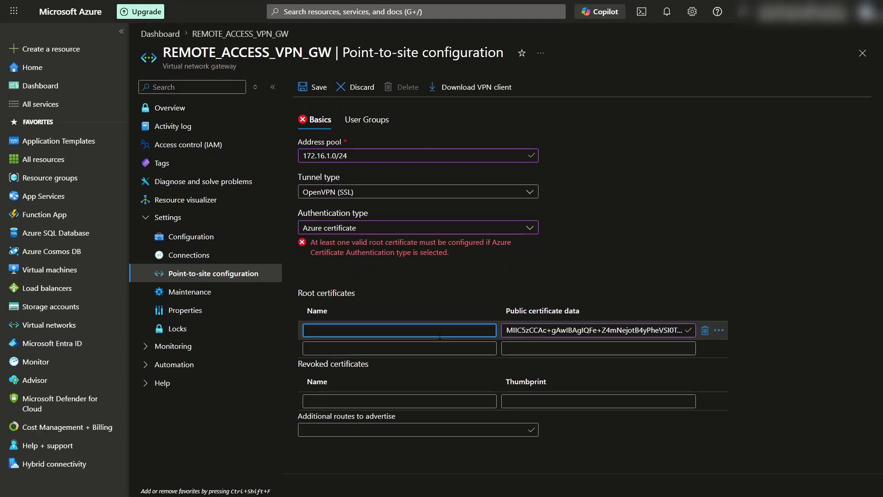
type("rOOT")
key("BackSpace")
key("BackSpace")
key("BackSpace")
key("BackSpace")
type("Root")
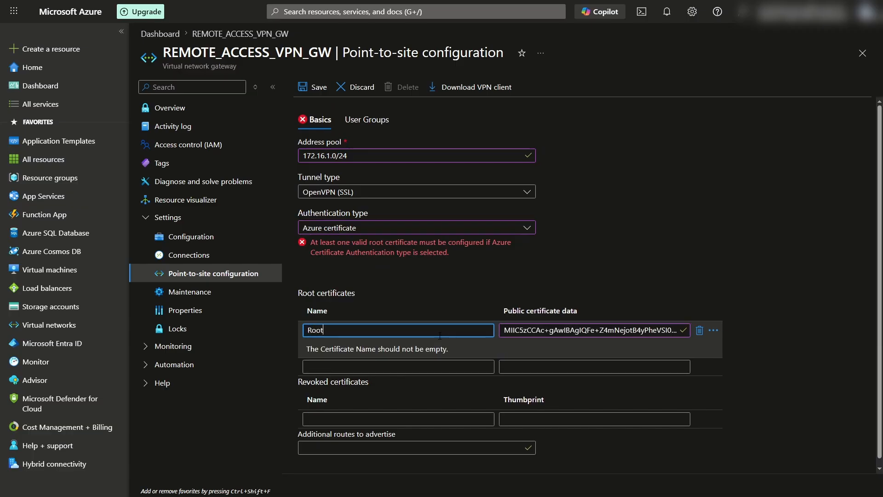
type("Certificate")
left_click(662, 266)
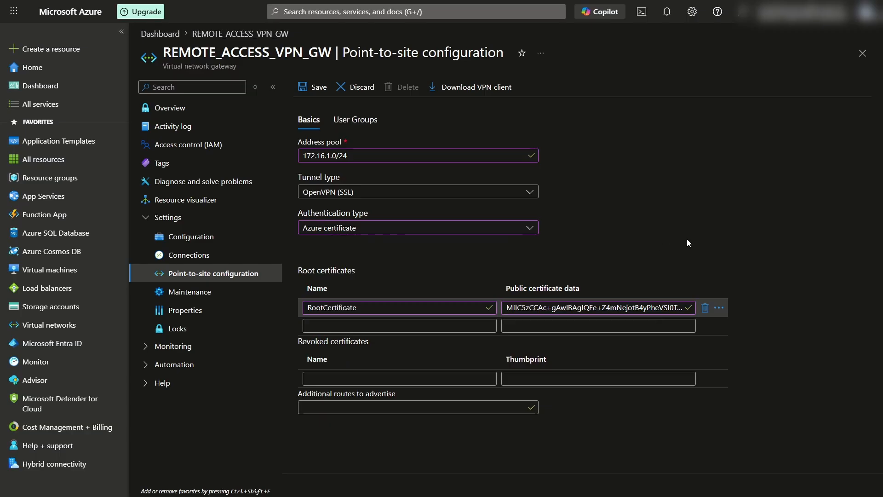
left_click(313, 91)
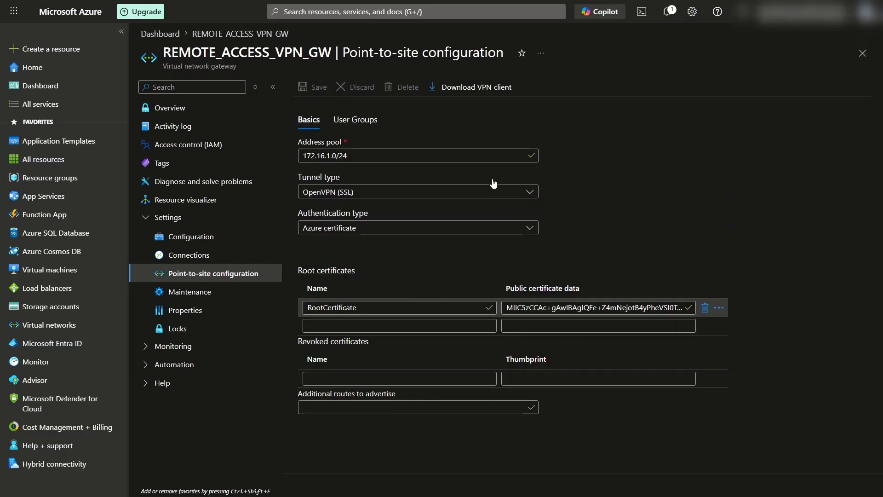
left_click(468, 90)
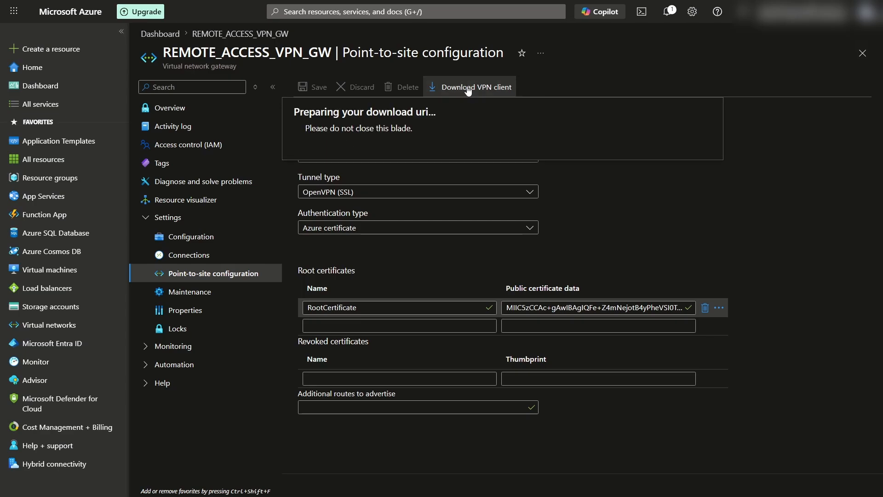
- Extract the VPN client package to vpnclientconfiguration3 with 7-Zip and open its AzureVPN folder
right_click(87, 290)
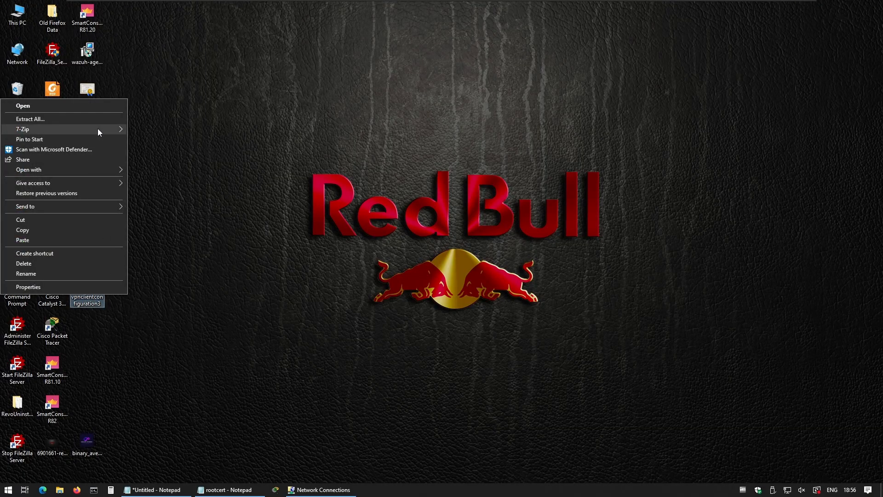
mouse_move(97, 129)
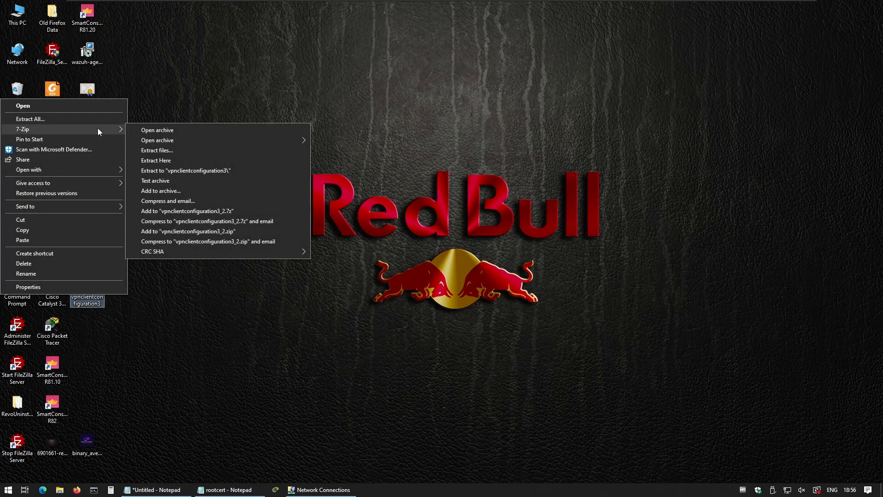
left_click(194, 171)
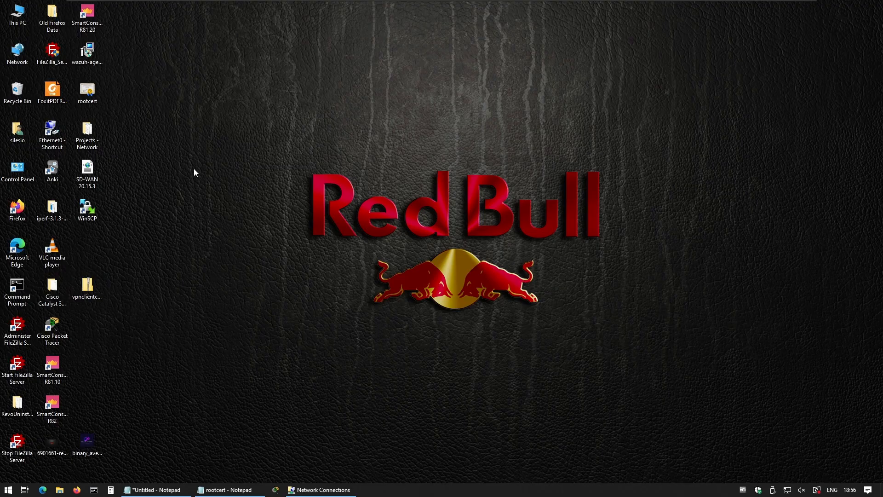
left_click(83, 251)
double_click(83, 250)
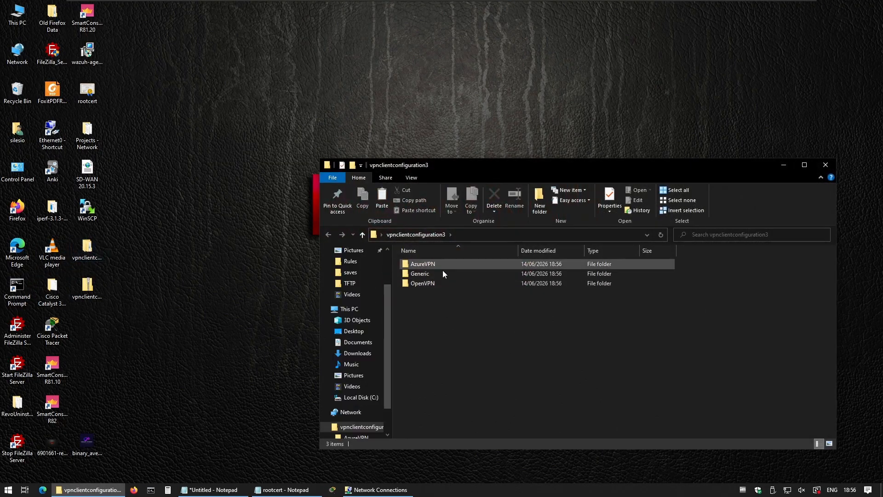
left_click(441, 263)
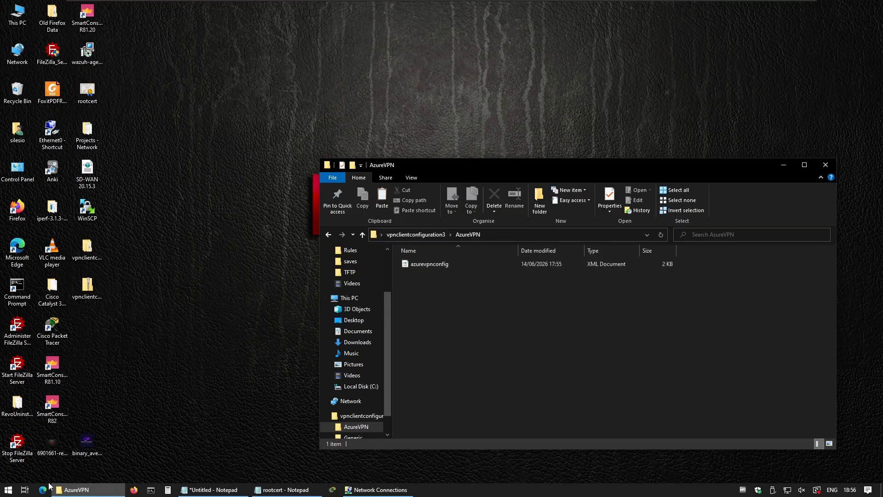
- Install Azure VPN Client from Microsoft Store via an 'azure' search, then launch it
left_click(8, 489)
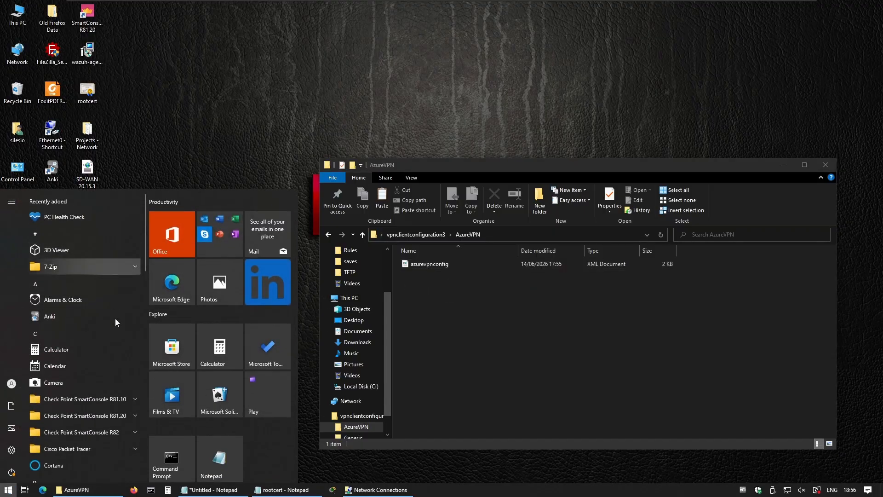
left_click(183, 352)
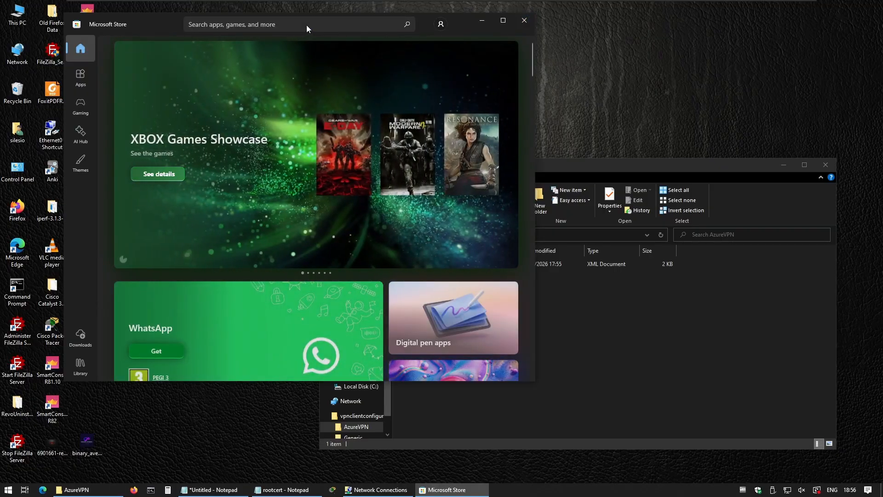
left_click(306, 25)
type("azure")
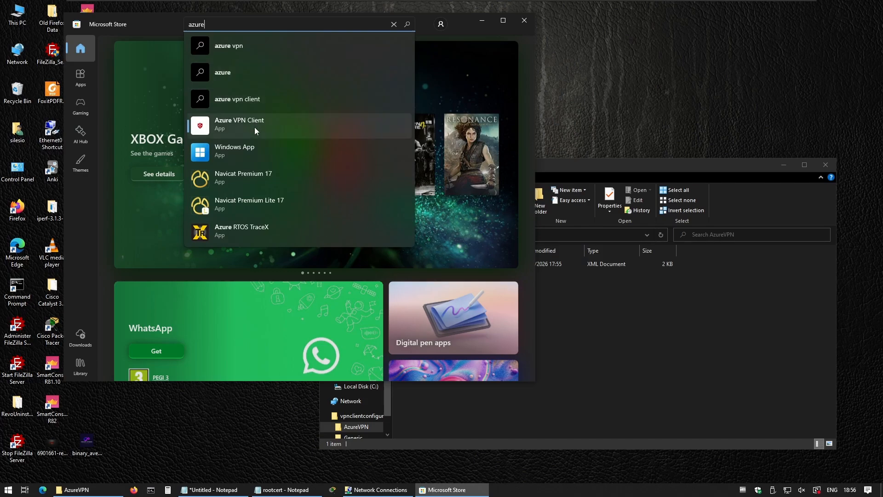
left_click(255, 127)
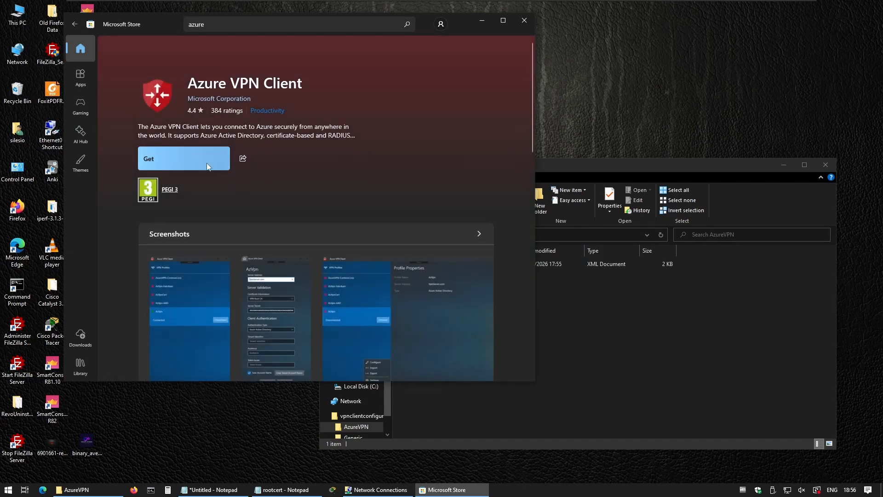
left_click(180, 157)
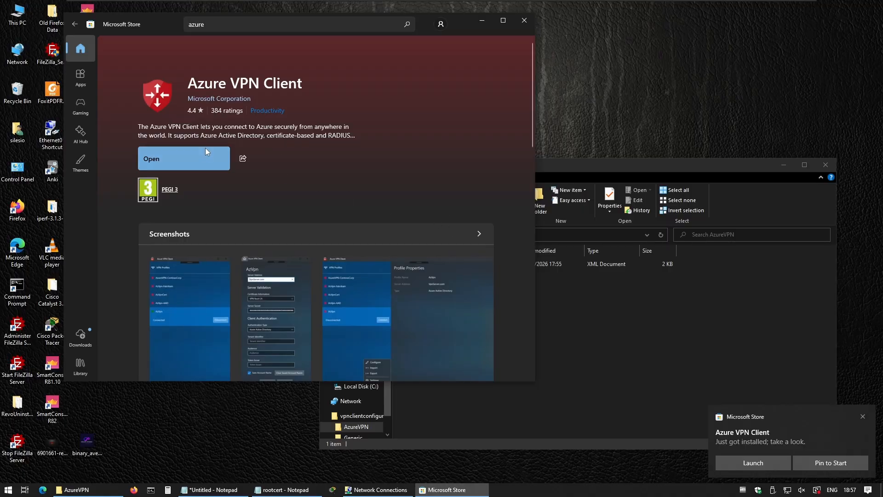
left_click(173, 158)
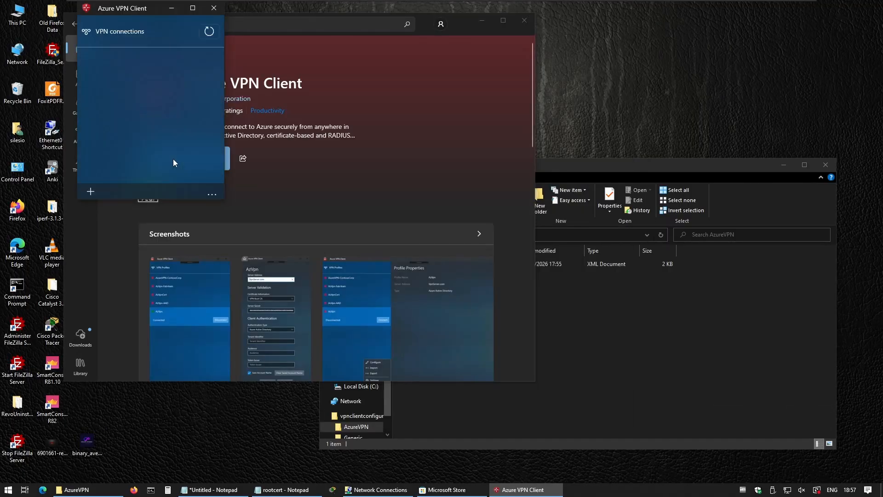
- Enlarge Azure VPN Client and import azurevpnconfig.xml from vpnclientconfiguration3\AzureVPN
left_click_drag(221, 201, 749, 457)
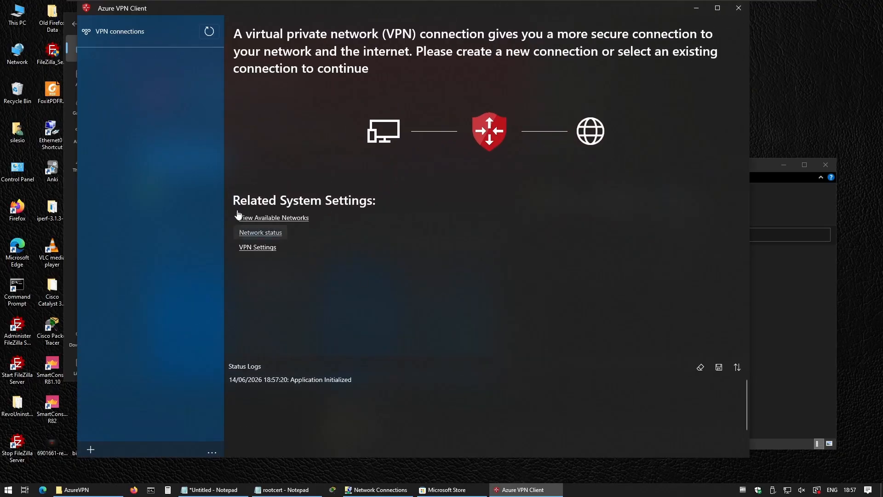
left_click(90, 447)
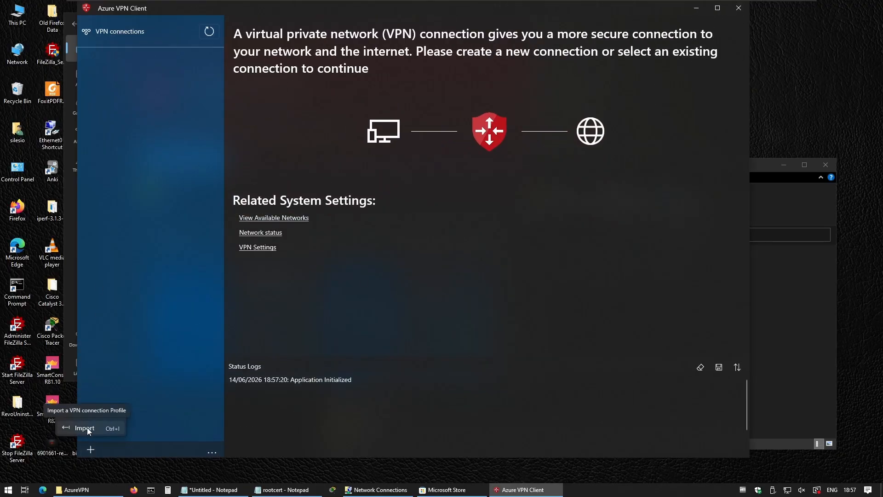
left_click(87, 429)
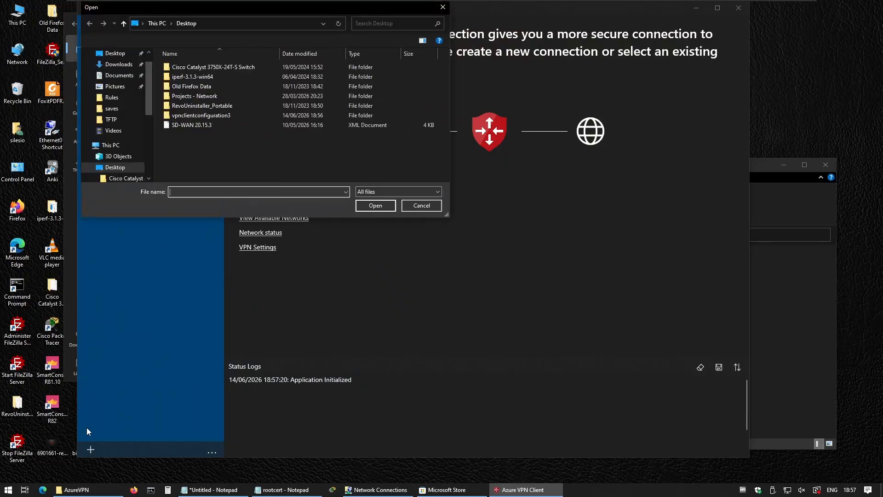
double_click(196, 115)
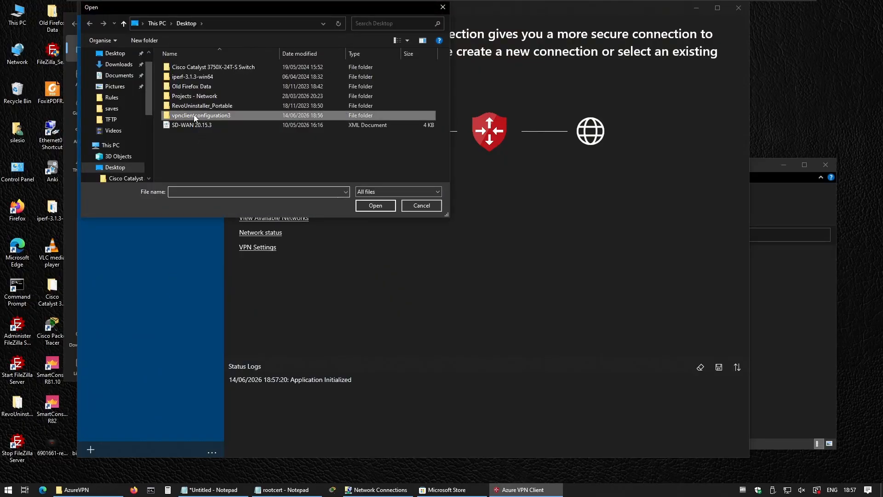
double_click(184, 67)
double_click(184, 68)
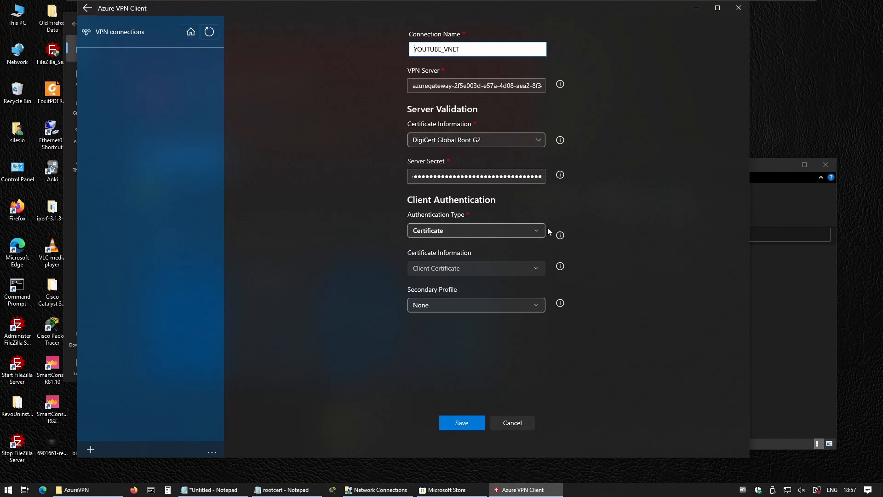
- Set P2SChildCert as the client certificate and save the YOUTUBE_VNET connection
left_click(467, 423)
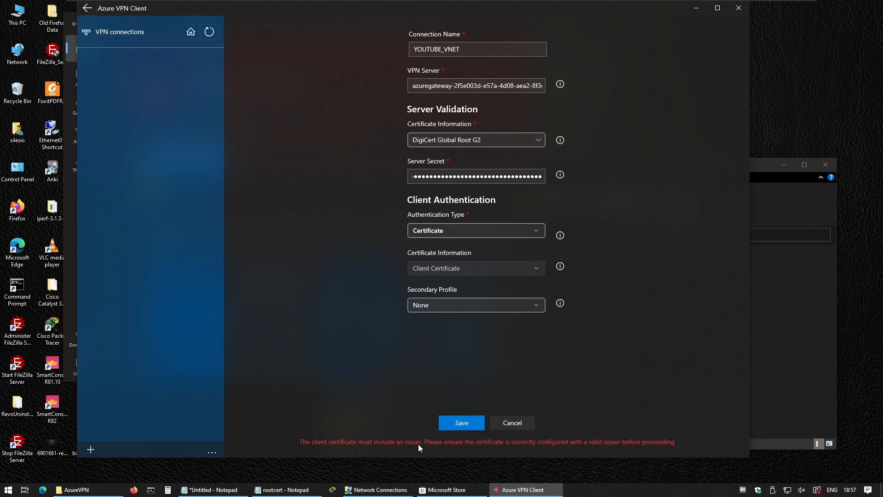
left_click(447, 267)
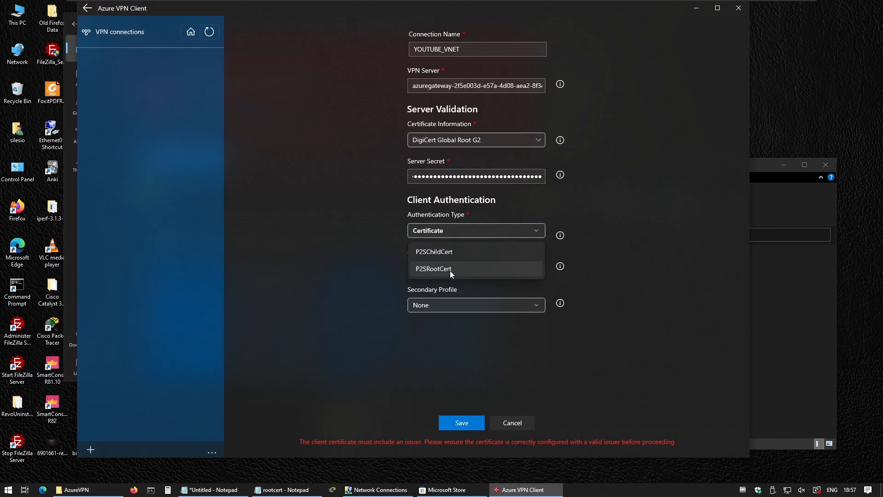
left_click(439, 270)
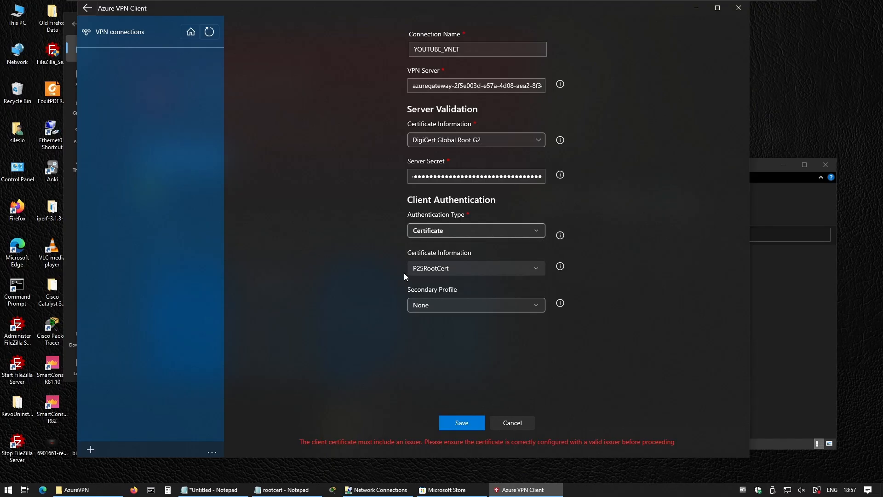
left_click(459, 267)
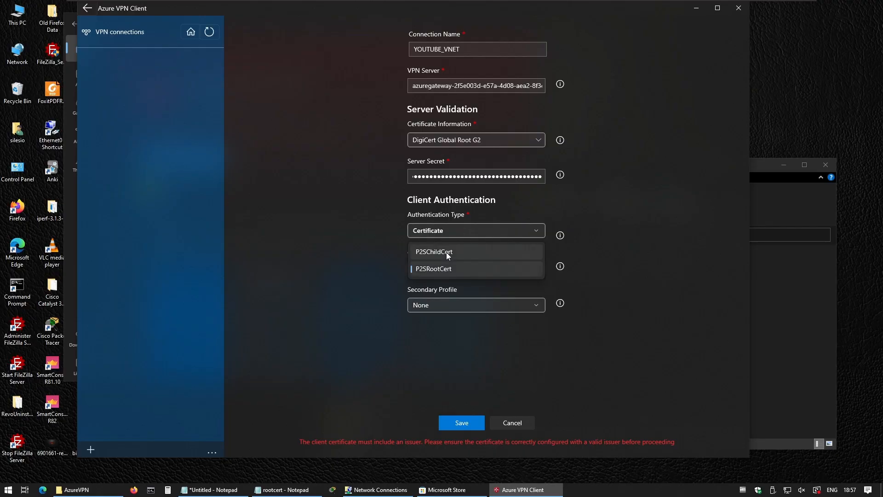
left_click(447, 251)
left_click(459, 422)
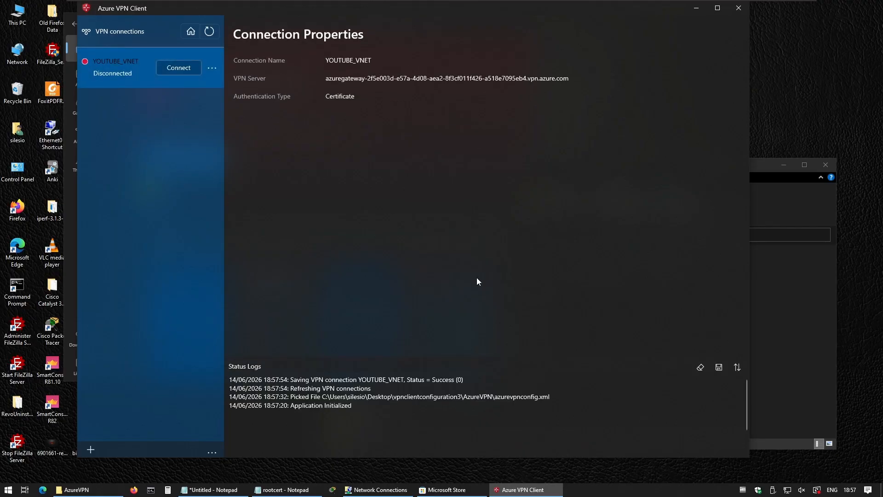
- Connect YOUTUBE_VNET, receiving VPN IP 172.16.1.2 with routes 10.1.0.0/16 and 172.16.1.0/24
left_click(172, 67)
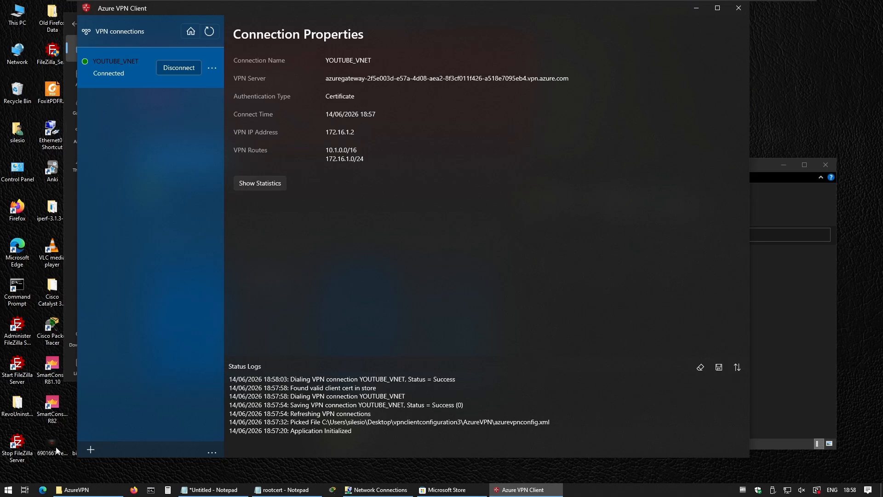
left_click(9, 489)
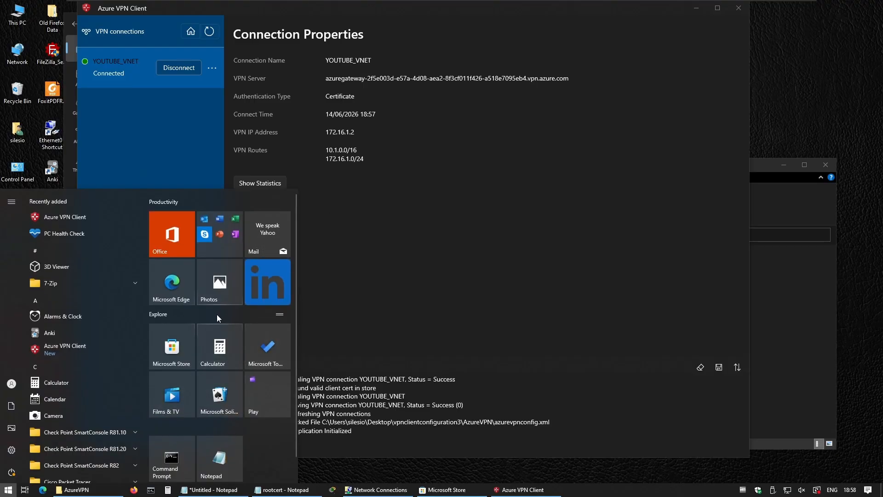
- Launch Remote Desktop Connection and start connecting to 10.1.0.4
type("remote")
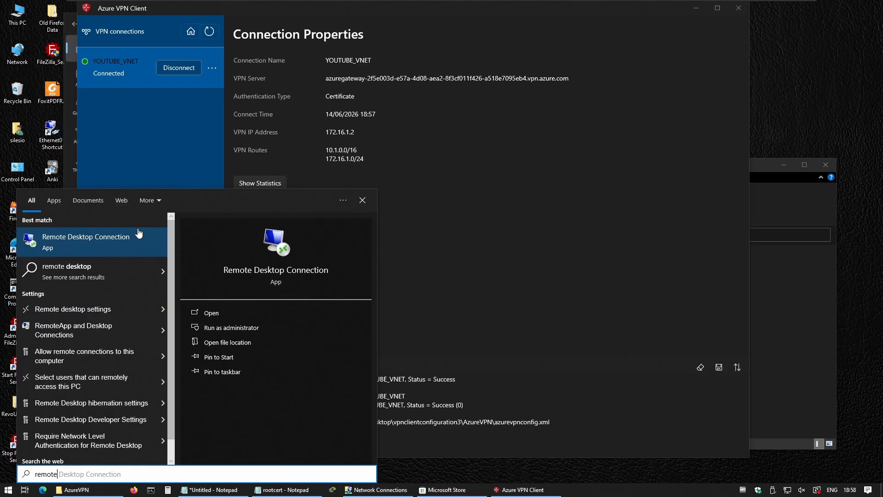
left_click(101, 245)
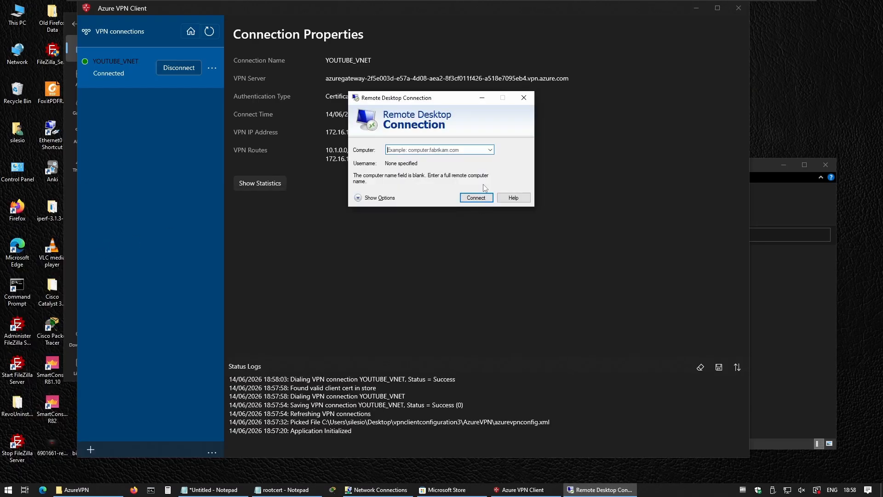
type("10.1.0.4")
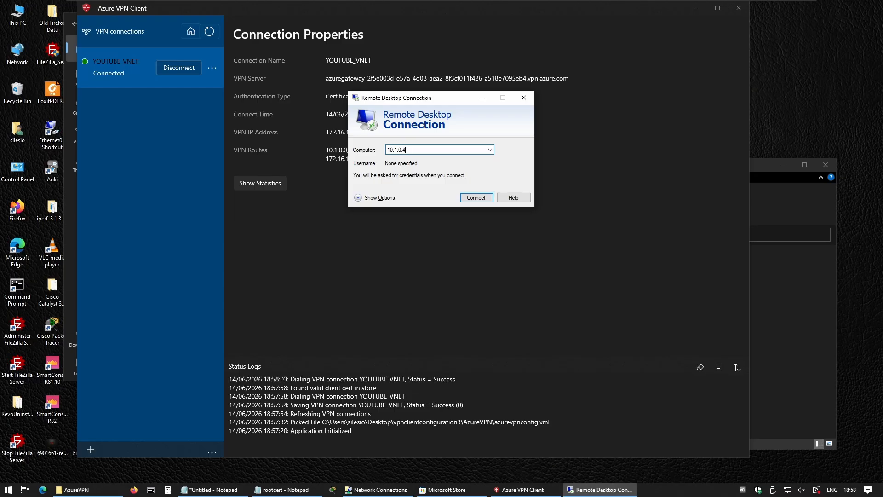
left_click(486, 198)
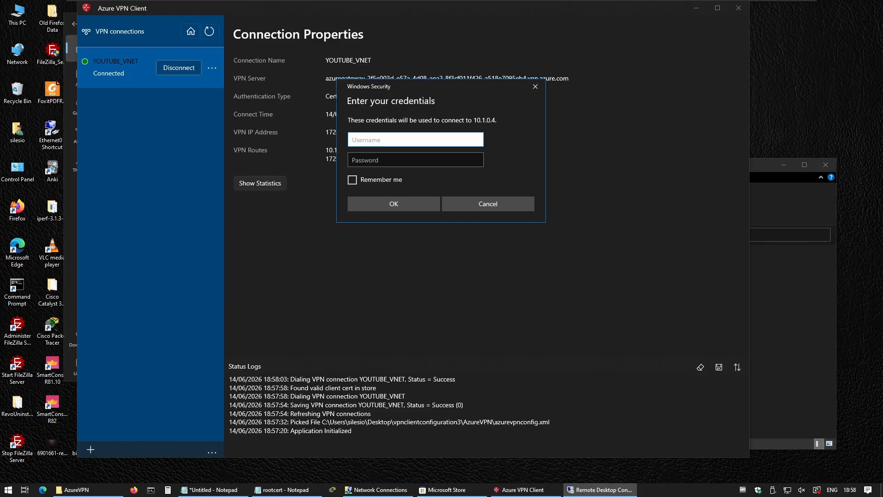
- Sign in with the VM account's username and password, accepting the certificate warning
left_click(388, 138)
type("silesio")
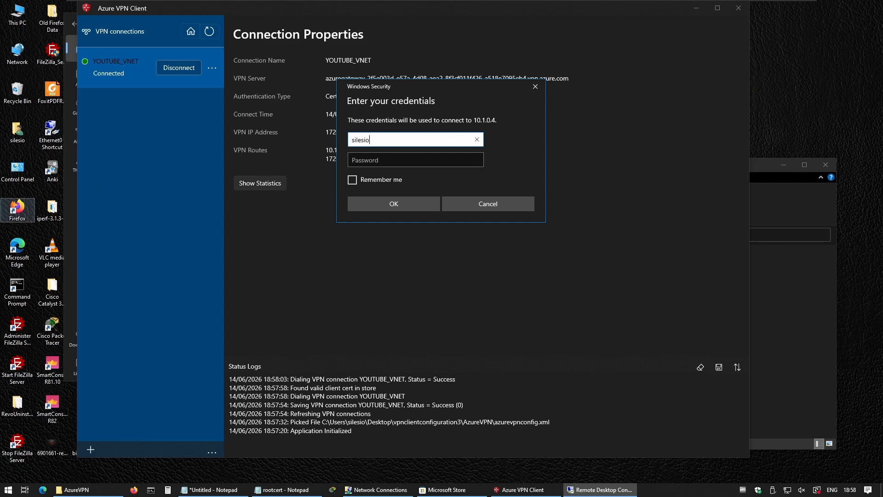
left_click(397, 162)
type("*************")
left_click(405, 203)
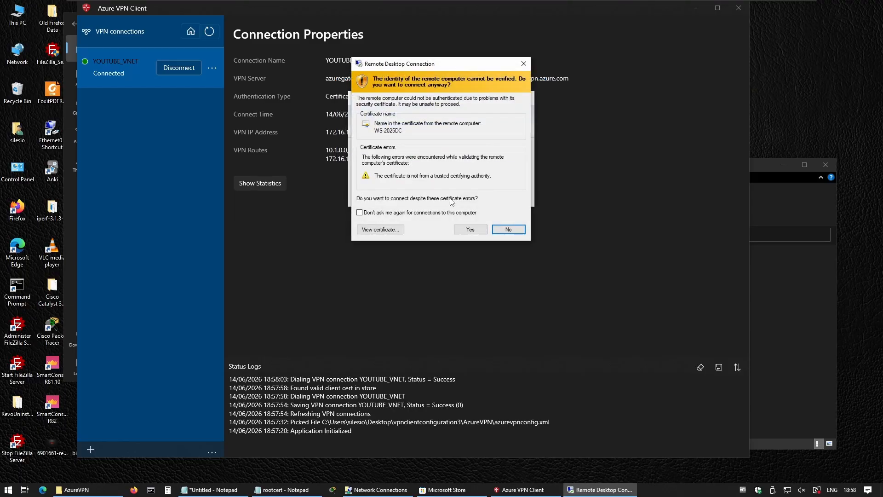
left_click(475, 229)
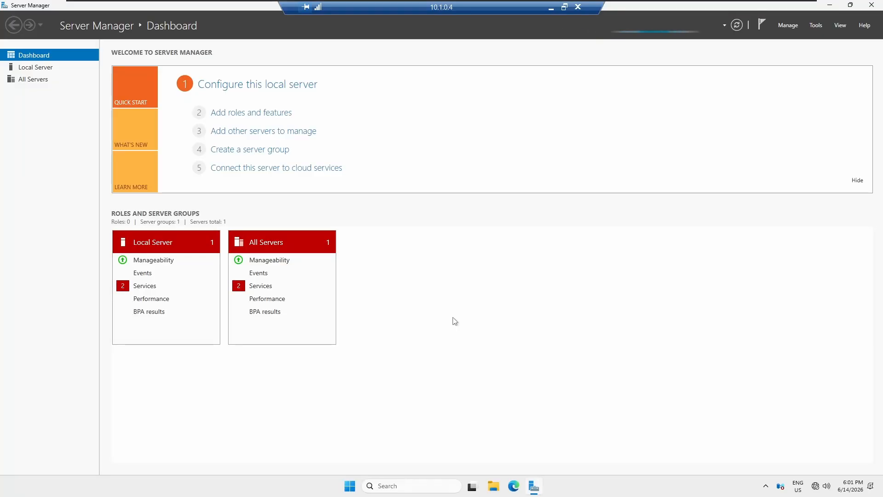